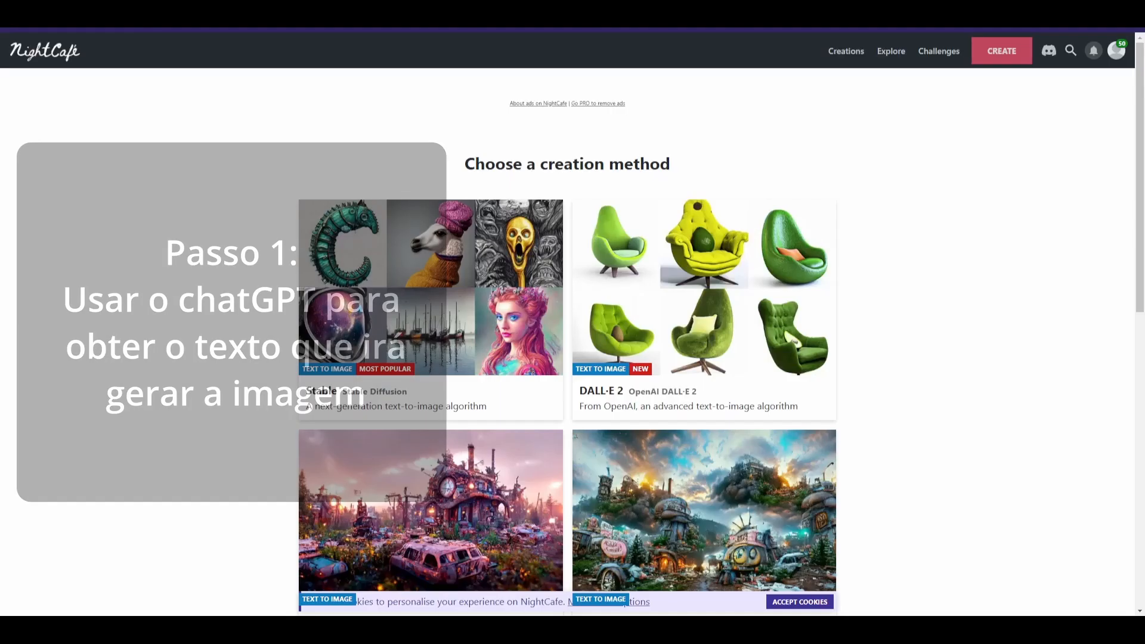
Step: Switch to the ChatGPT conversation and examine the prompt-extension instructions and the Portuguese input prompt in the sent message
left_click(695, 287)
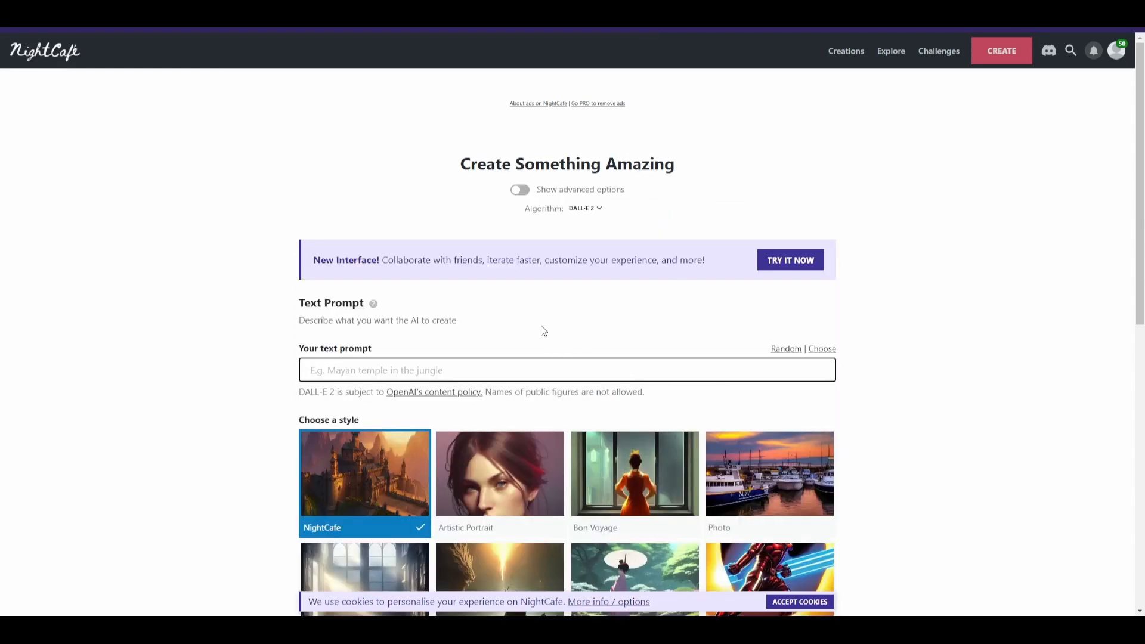
left_click(12, 43)
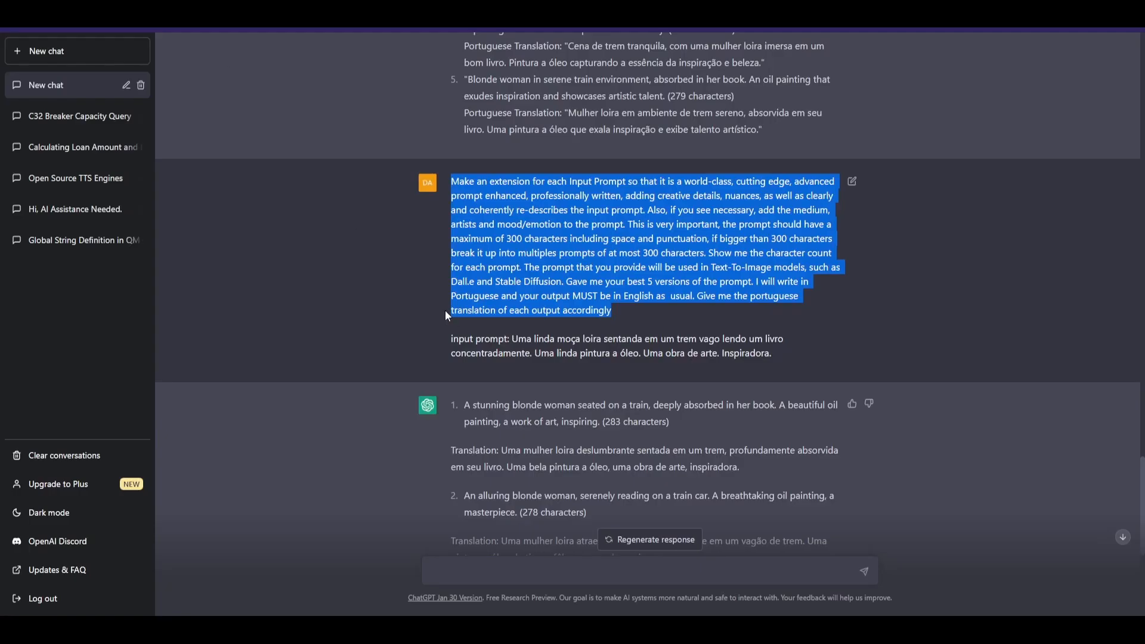
left_click(405, 318)
scroll(409, 316, "down", 1)
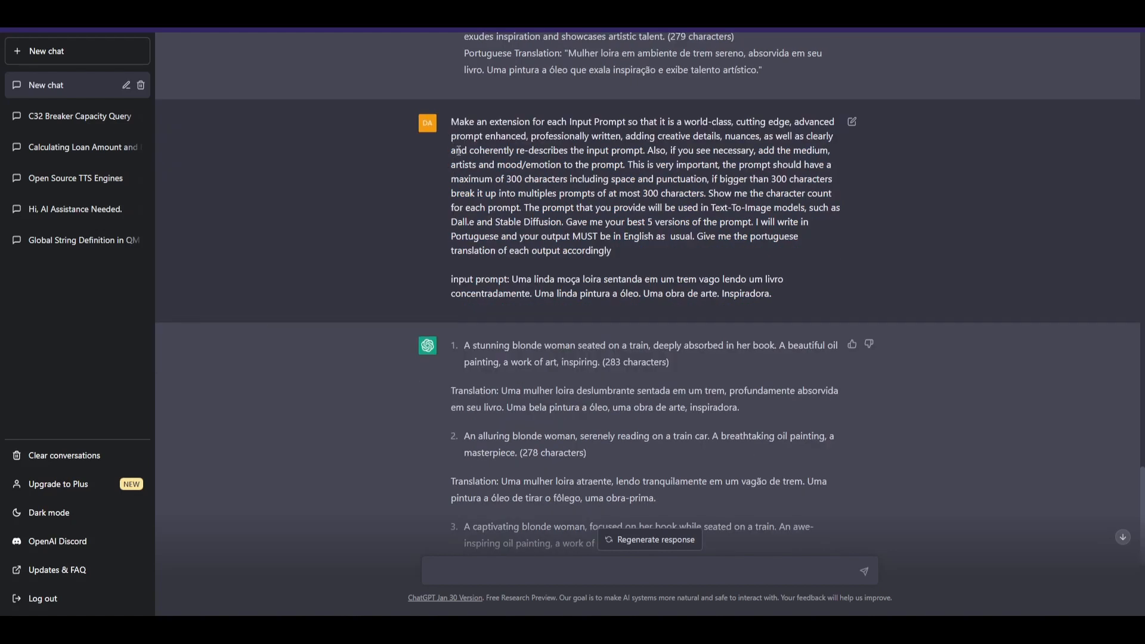
left_click_drag(513, 279, 796, 306)
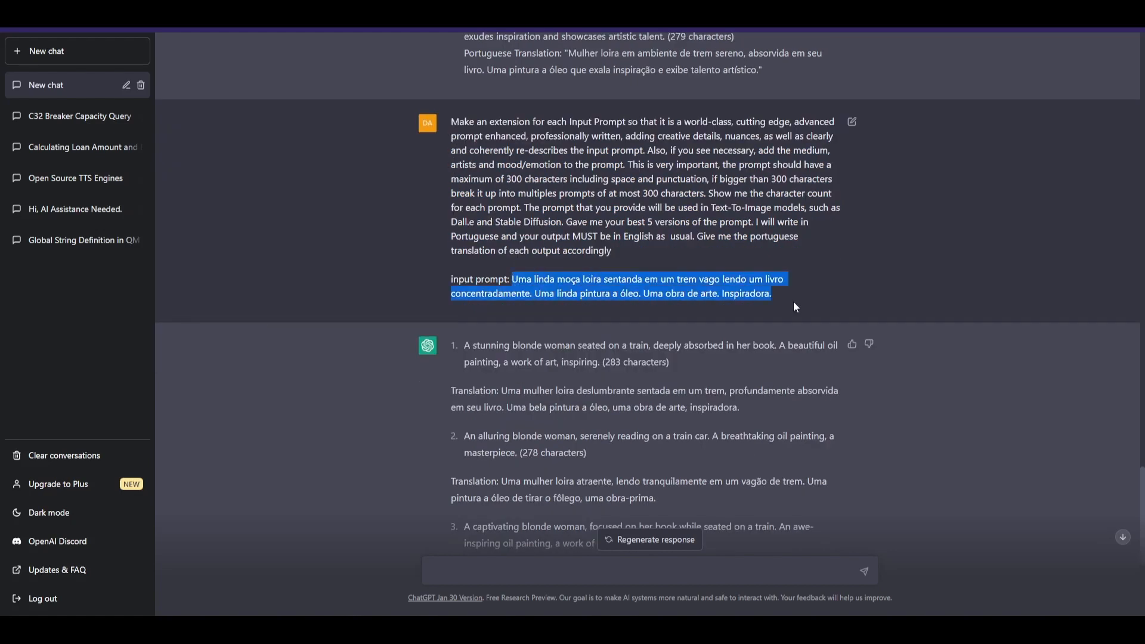
left_click_drag(452, 121, 632, 257)
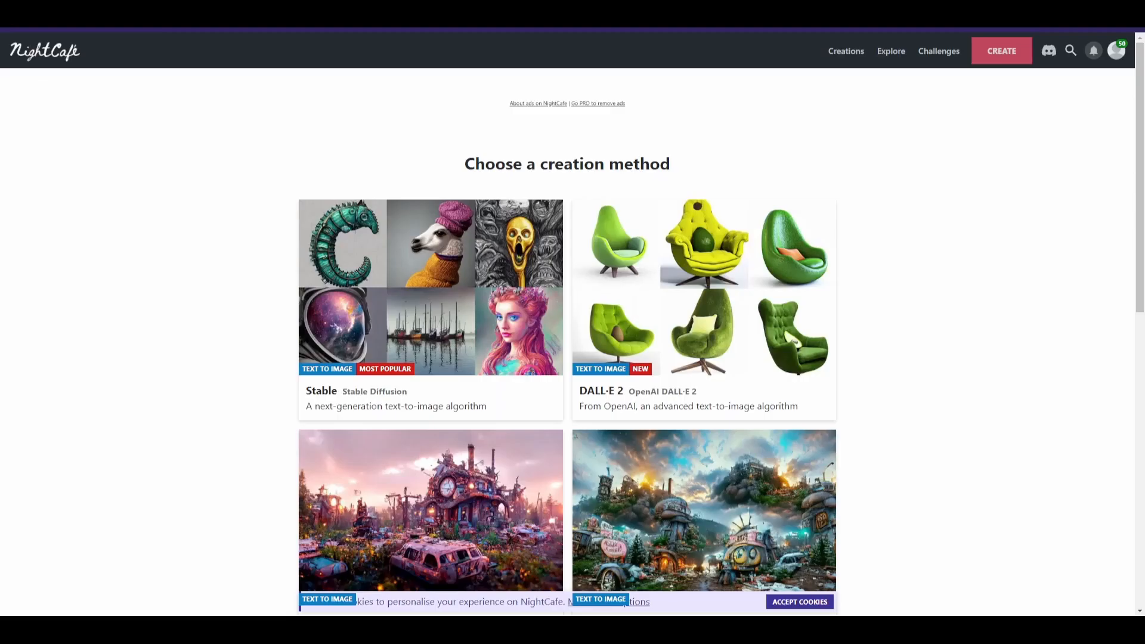
left_click(704, 298)
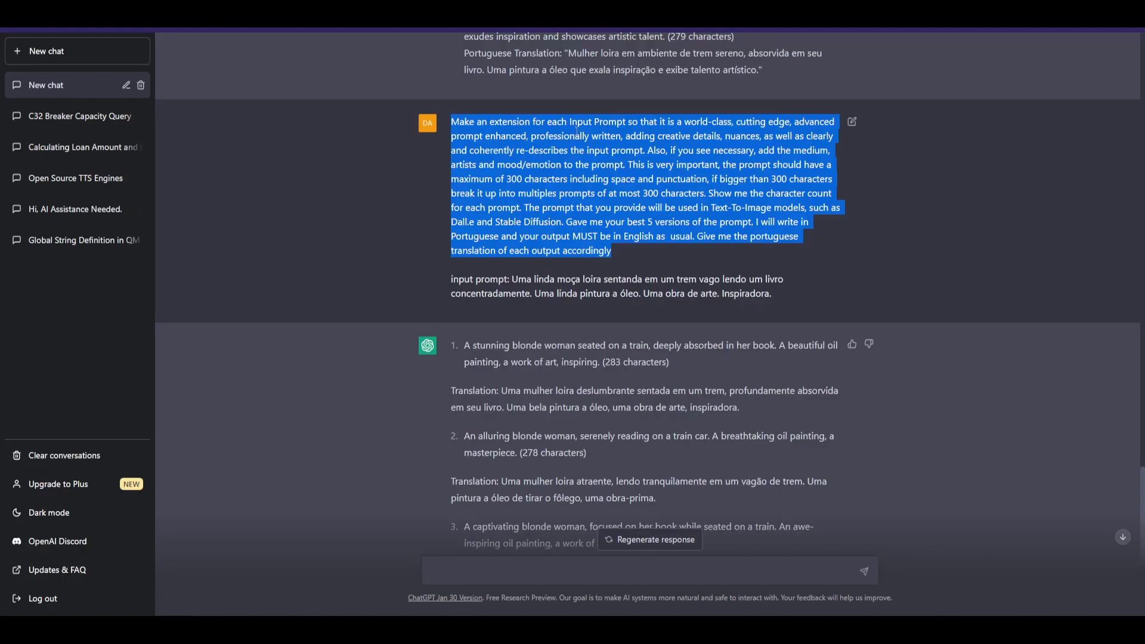
left_click_drag(452, 121, 776, 313)
left_click_drag(511, 279, 792, 305)
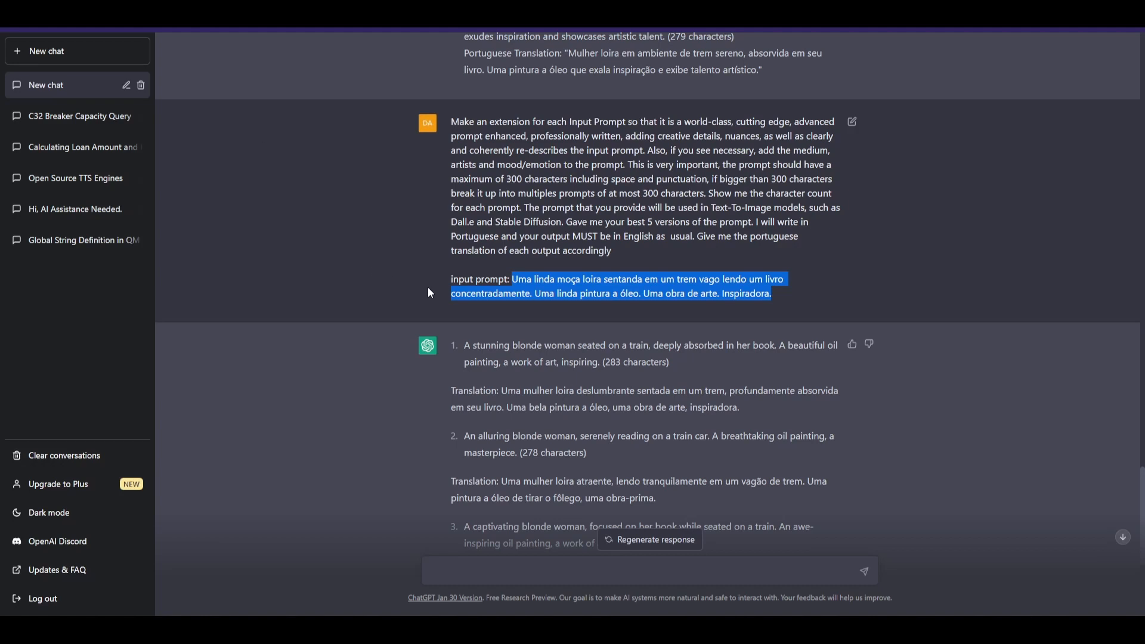
Step: Copy the whole earlier message, including the instructions and the input prompt, into a new ChatGPT message
left_click_drag(451, 121, 796, 303)
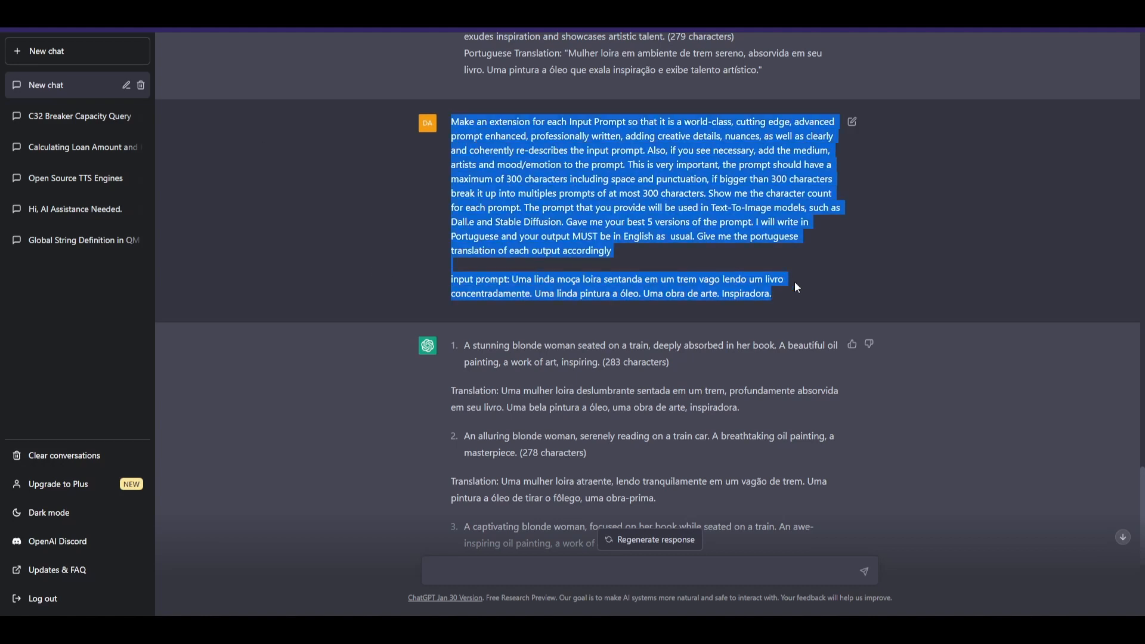
key("ctrl+c")
left_click(705, 571)
key("ctrl+v")
left_click_drag(500, 571, 705, 582)
key("BackSpace")
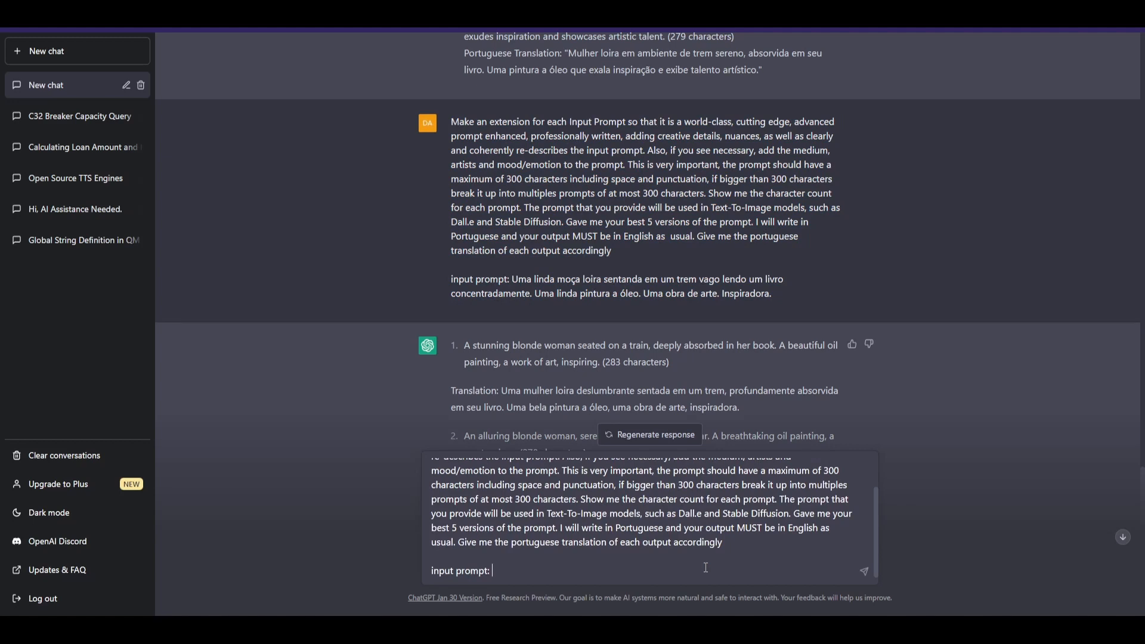
key("ctrl+z")
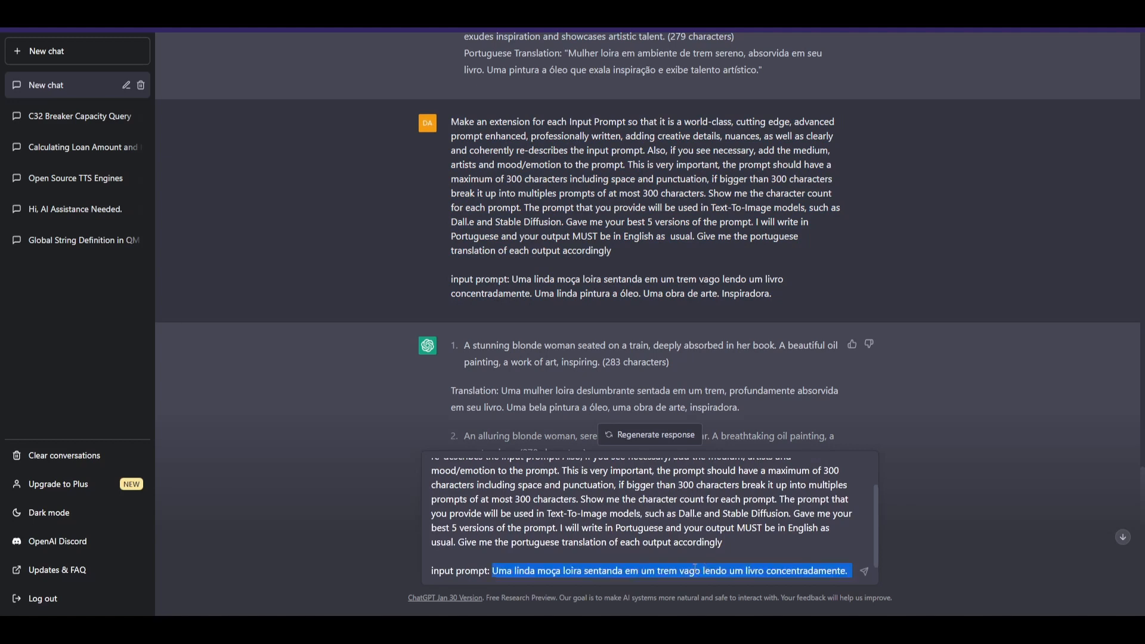
scroll(511, 573, "down", 1)
left_click(526, 563)
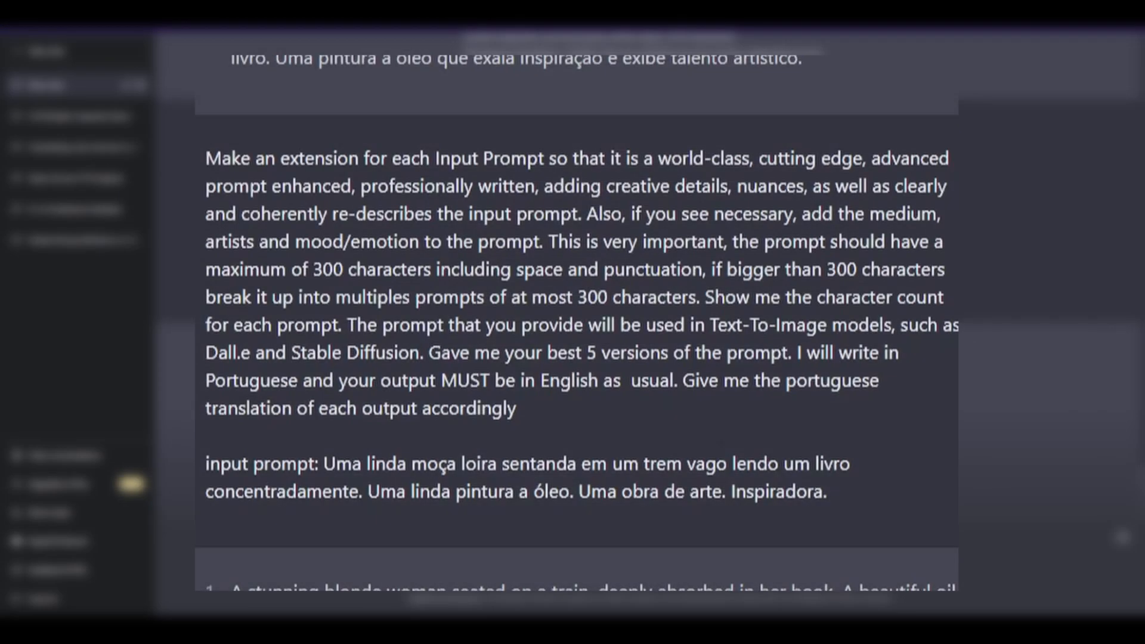
Step: Examine the request for the best 5 versions, the Portuguese input prompt and the English prompts generated in reply
scroll(534, 500, "up", 1)
left_click_drag(567, 403, 616, 403)
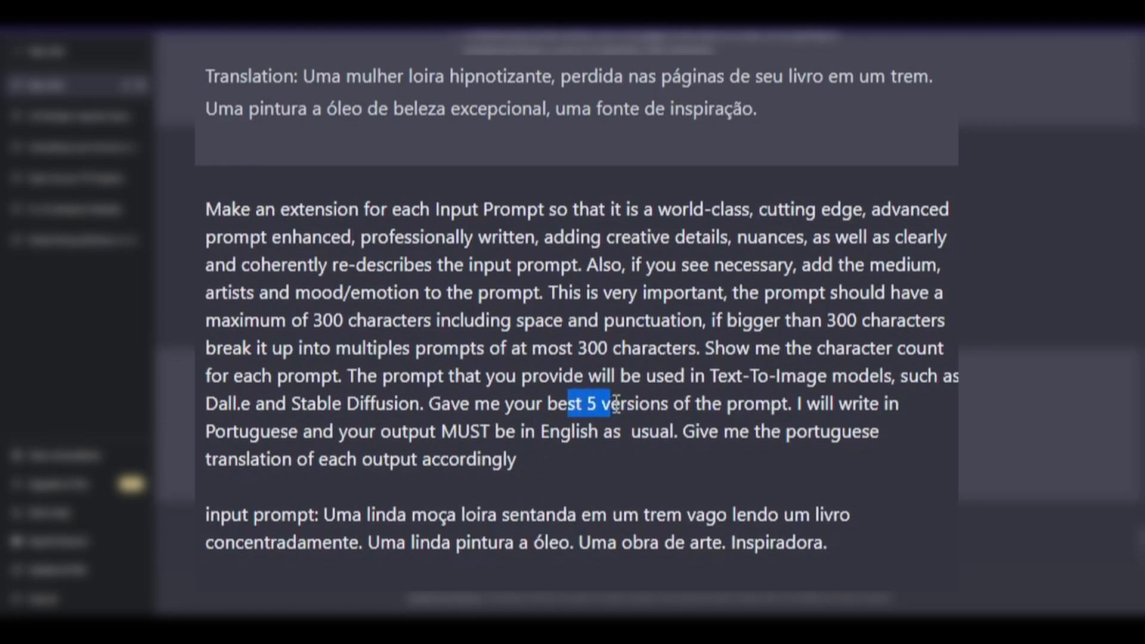
scroll(594, 403, "down", 1)
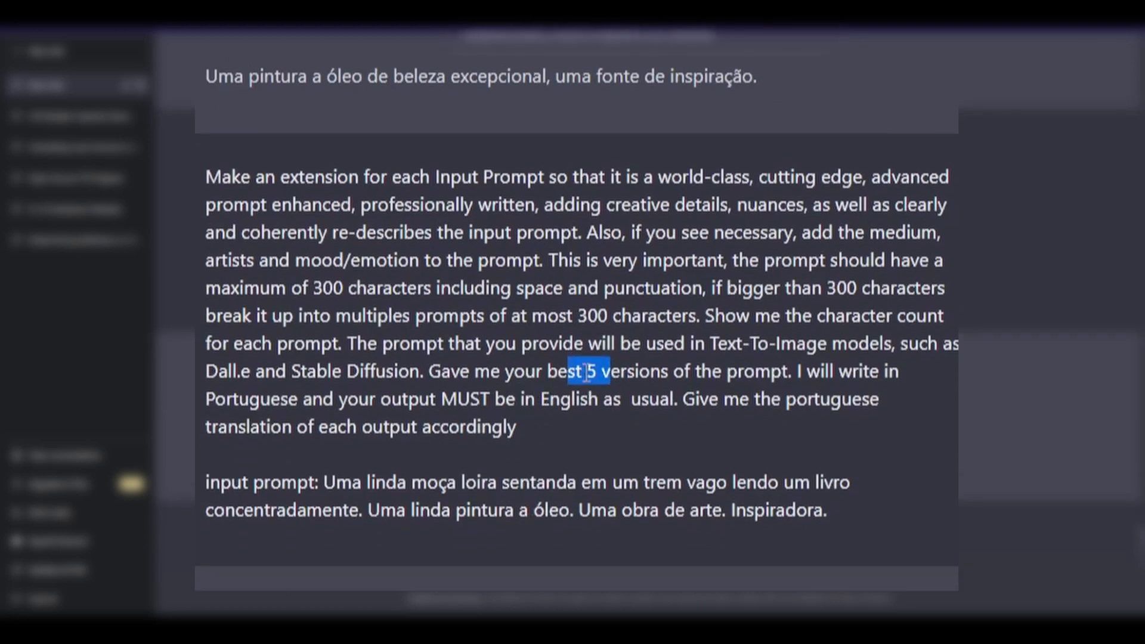
left_click_drag(336, 482, 934, 538)
scroll(934, 537, "down", 1)
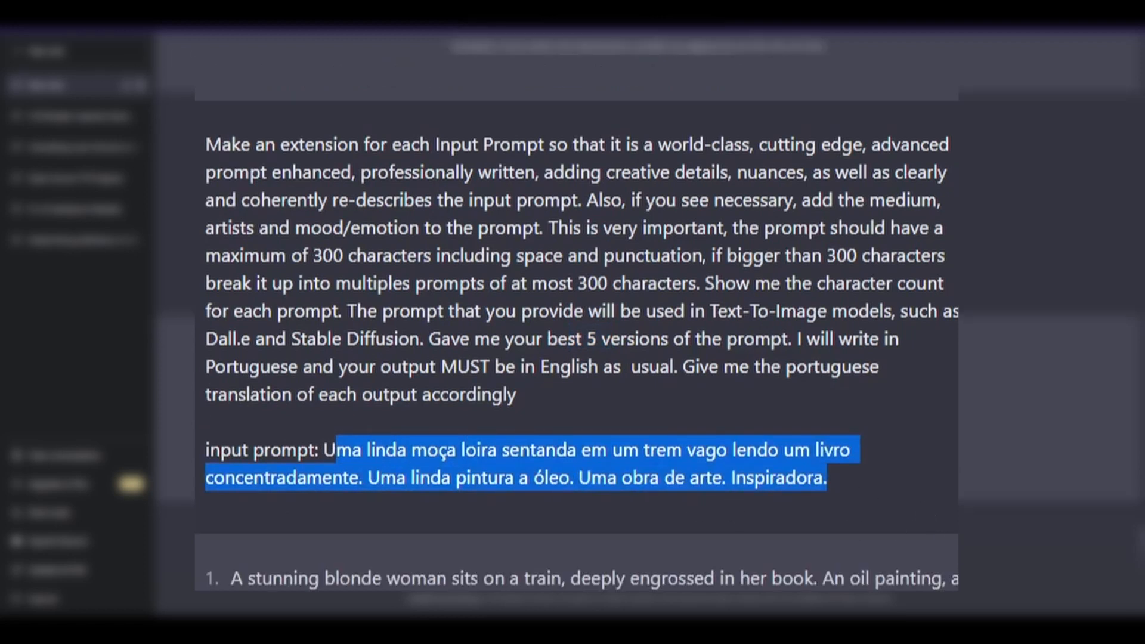
scroll(517, 483, "down", 1)
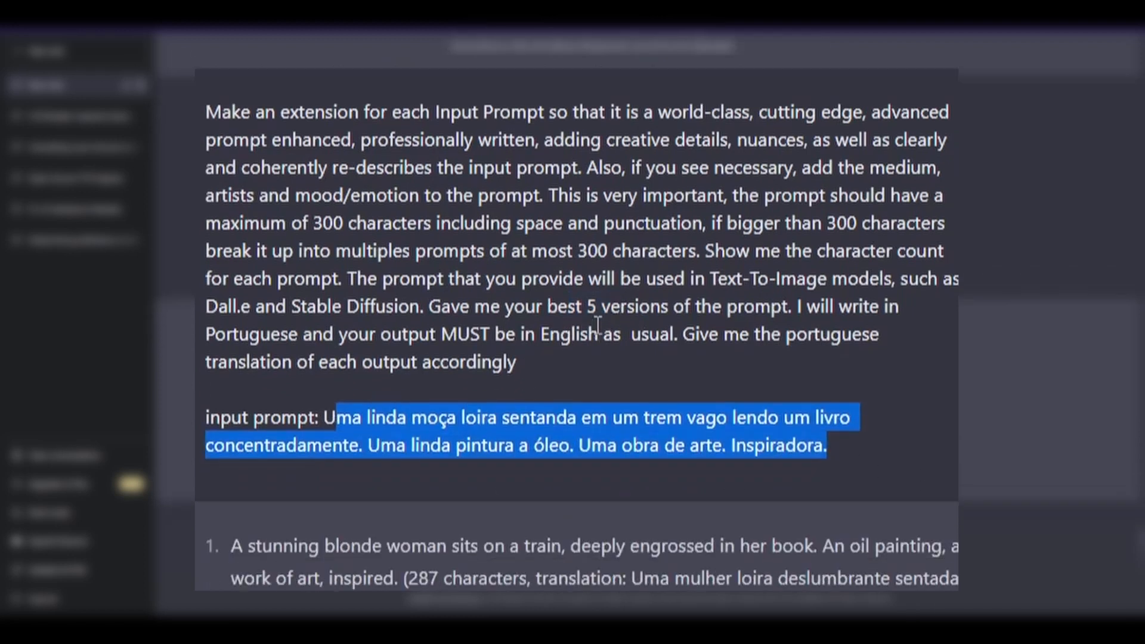
left_click_drag(581, 306, 606, 307)
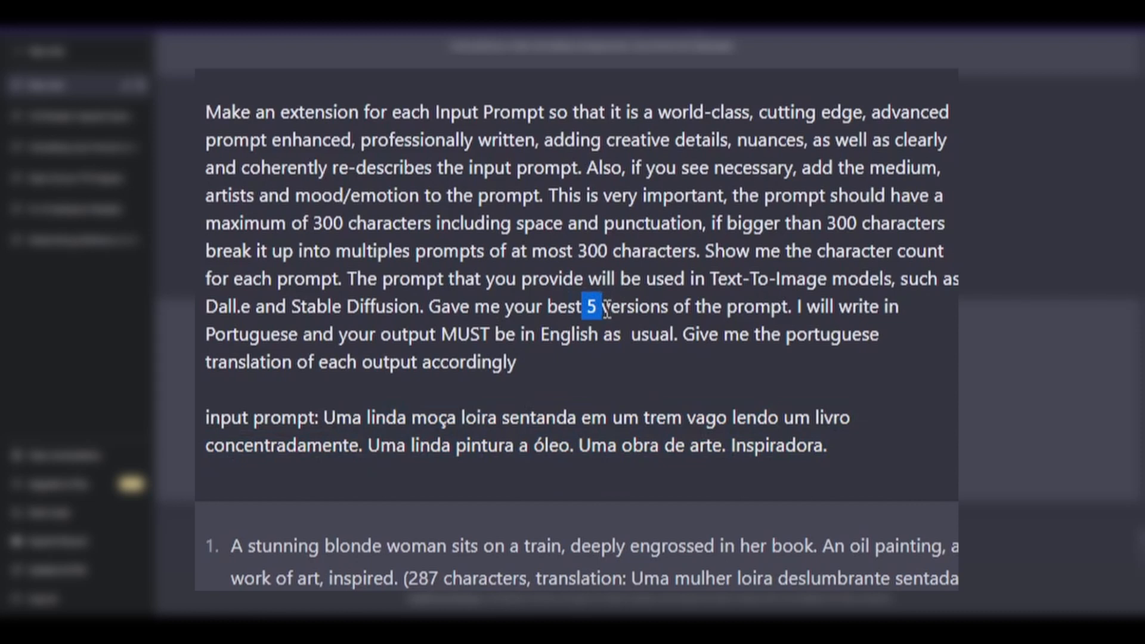
scroll(606, 308, "down", 1)
scroll(617, 292, "down", 4)
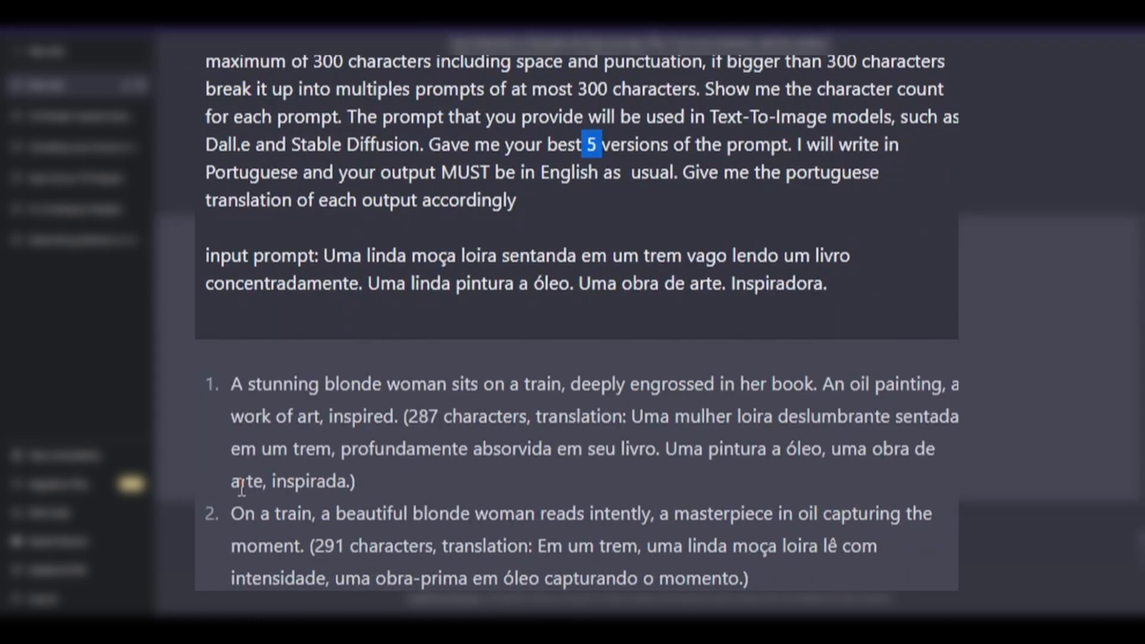
scroll(241, 488, "down", 2)
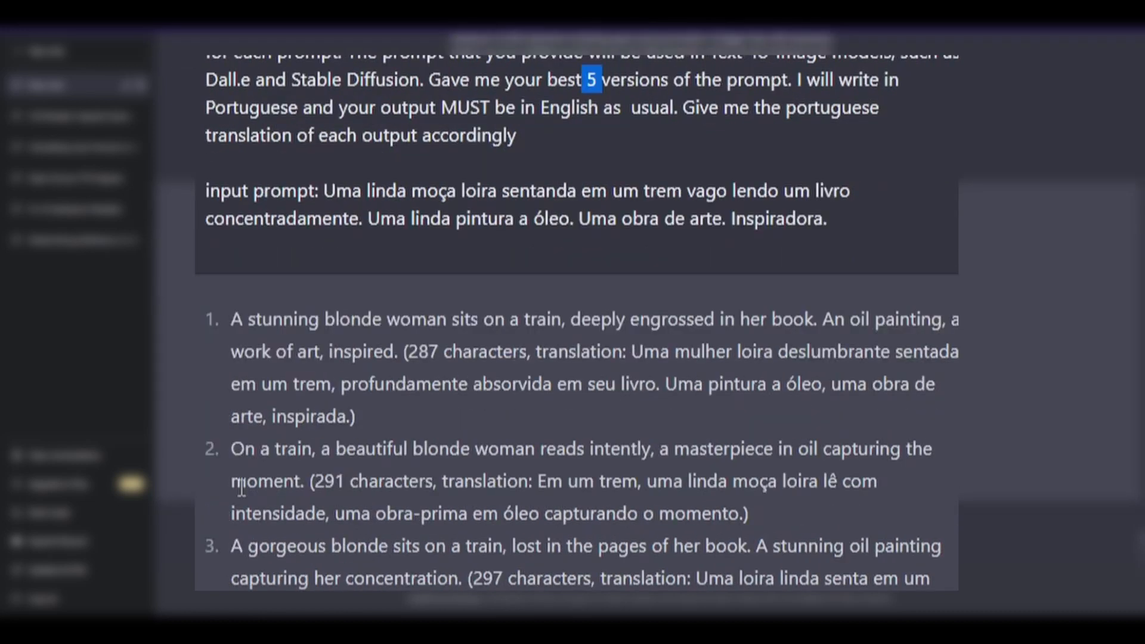
scroll(241, 488, "down", 1)
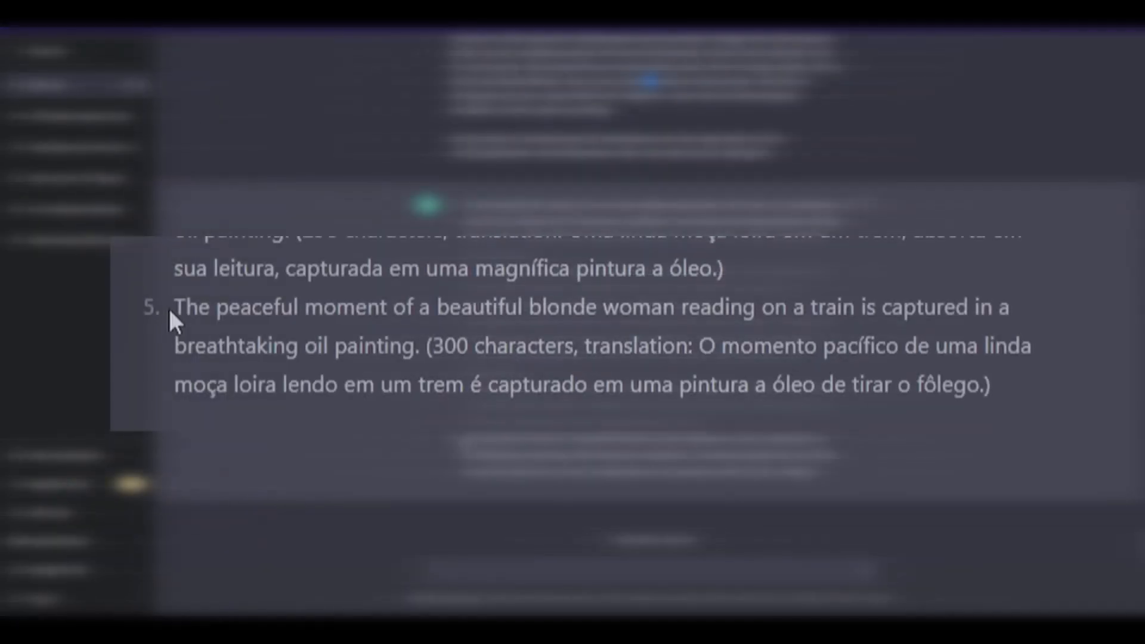
Step: Copy ChatGPT's fifth English prompt, without its character count and translation, and enter it as the text prompt of a new DALL·E 2 creation in NightCafe
mouse_move(172, 310)
left_mouse_down()
mouse_move(273, 340)
mouse_move(311, 383)
mouse_move(417, 345)
left_mouse_up()
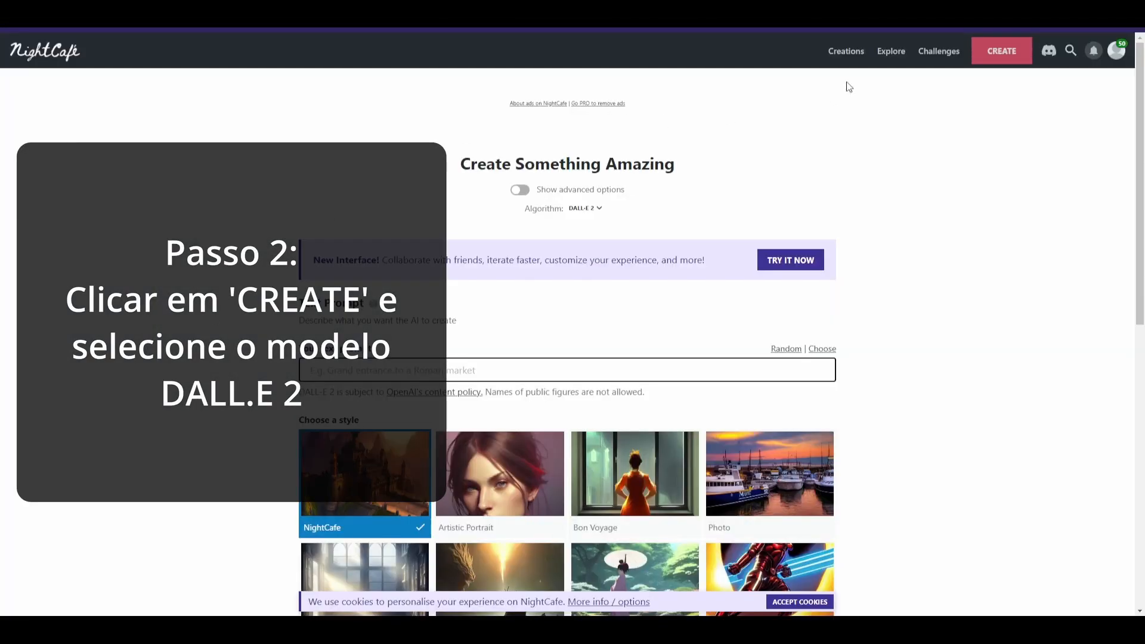
left_click(851, 52)
left_click(977, 65)
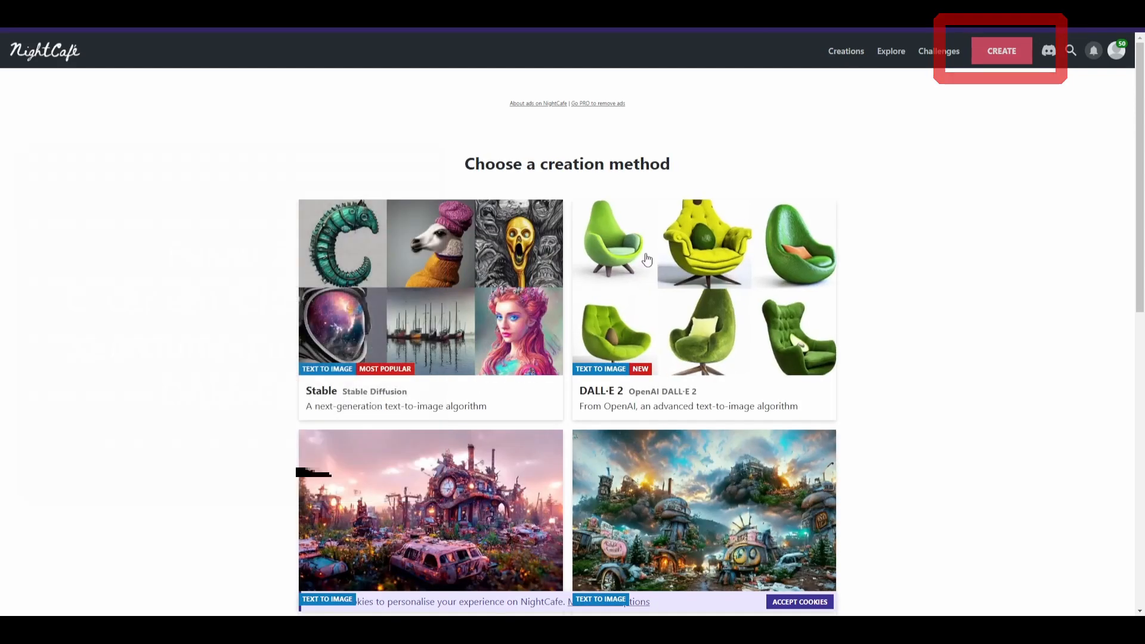
left_click(748, 323)
left_click(420, 375)
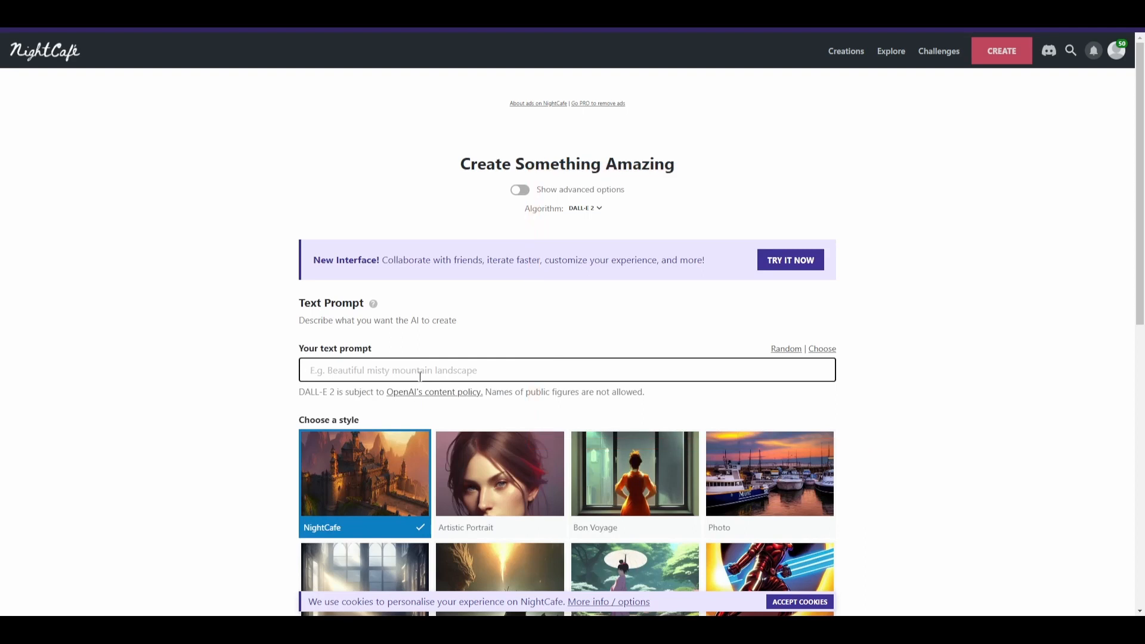
key("ctrl+v")
Step: Expand the list to all available styles and choose the Oil Painting style for the creation
scroll(279, 346, "down", 4)
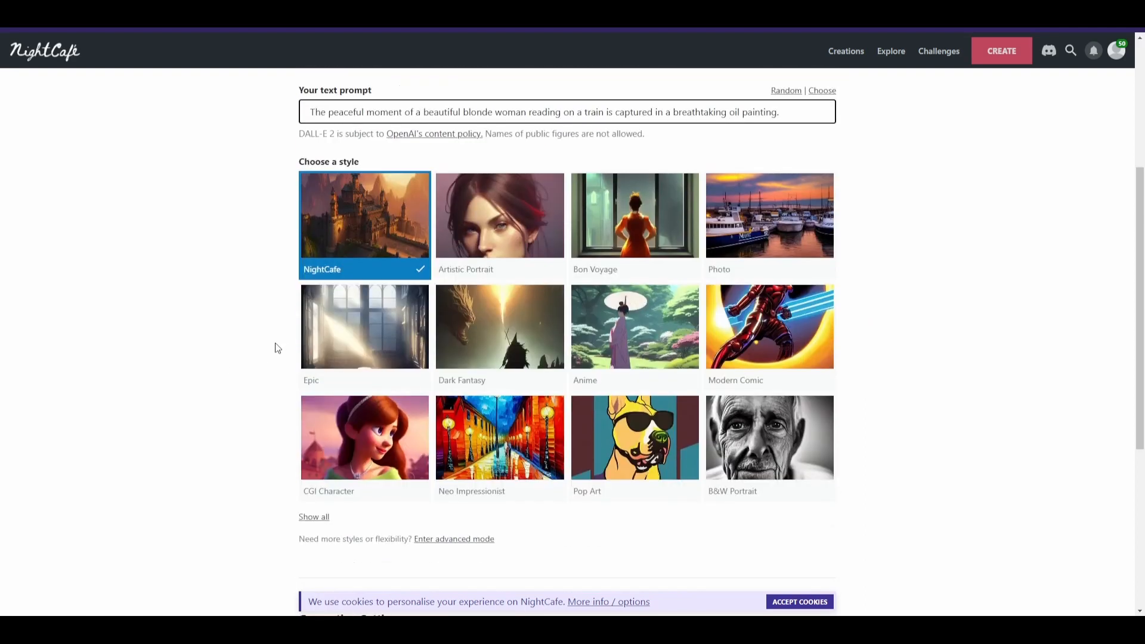
scroll(280, 322, "down", 1)
scroll(328, 209, "up", 1)
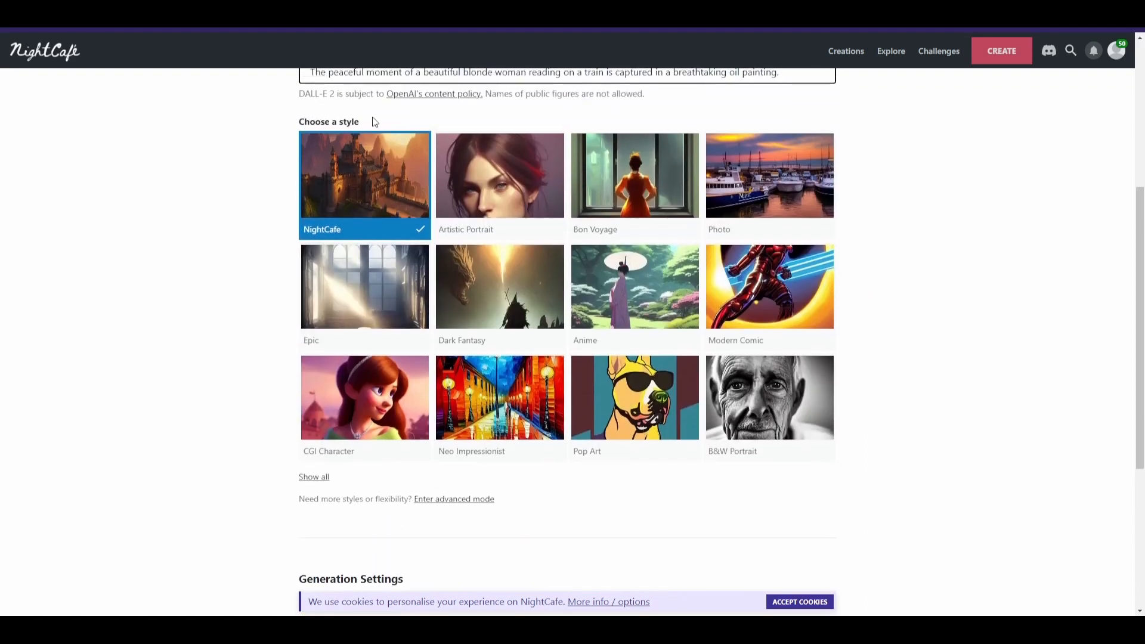
left_click(306, 479)
scroll(184, 421, "up", 2)
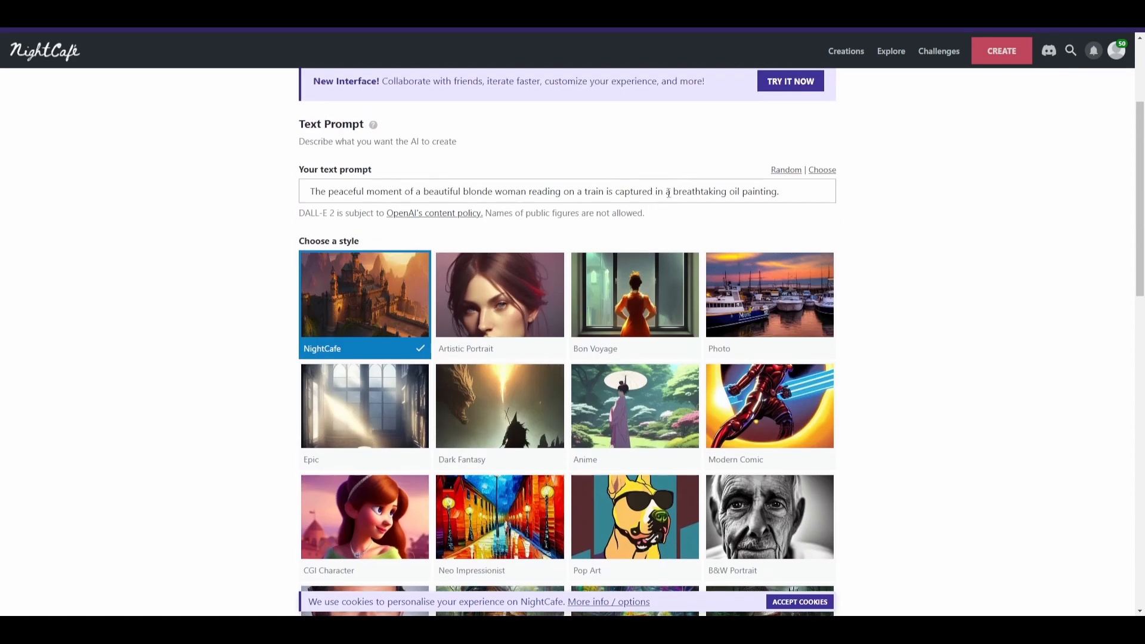
left_click_drag(730, 192, 779, 192)
scroll(761, 217, "down", 3)
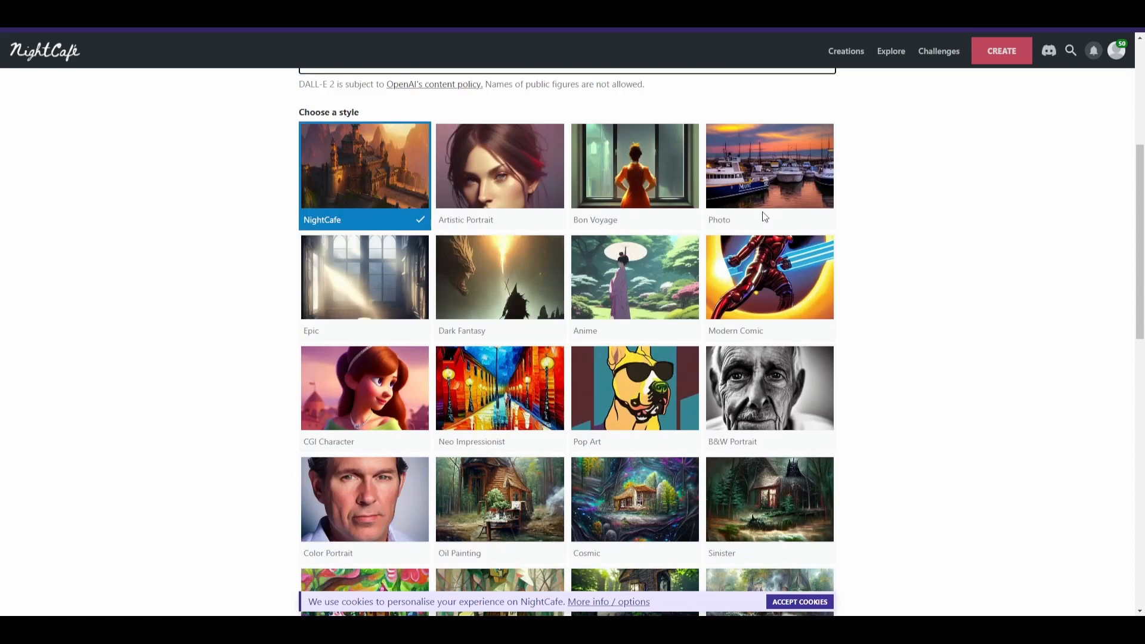
left_click(511, 453)
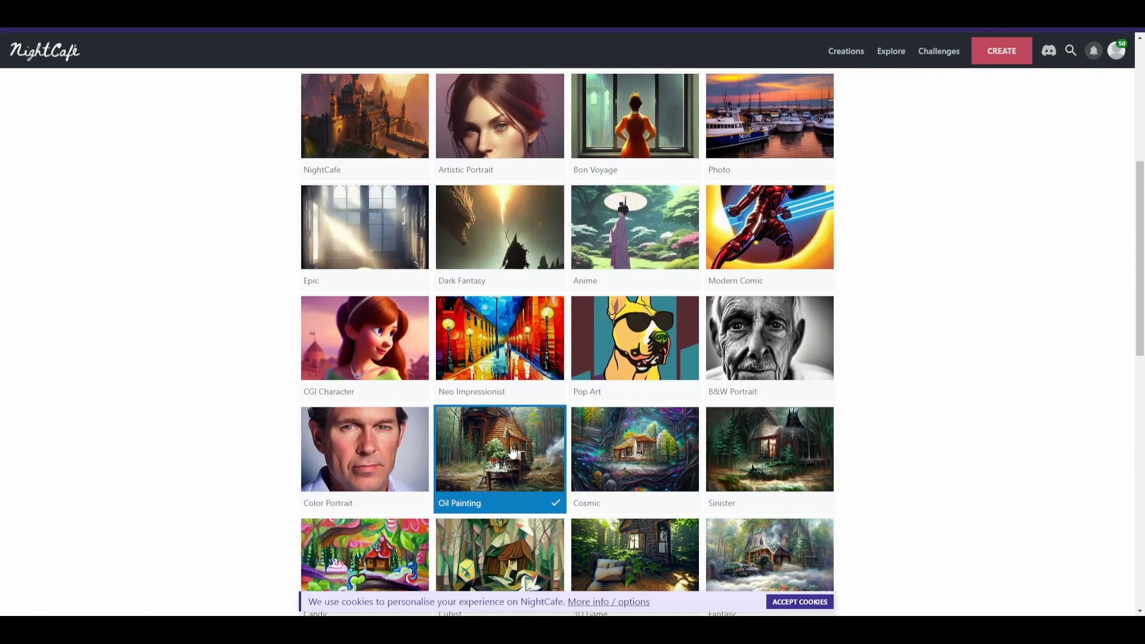
Step: Set the number of images to generate to 4 Images and create them for 3 credits
scroll(511, 454, "down", 1)
scroll(409, 356, "up", 7)
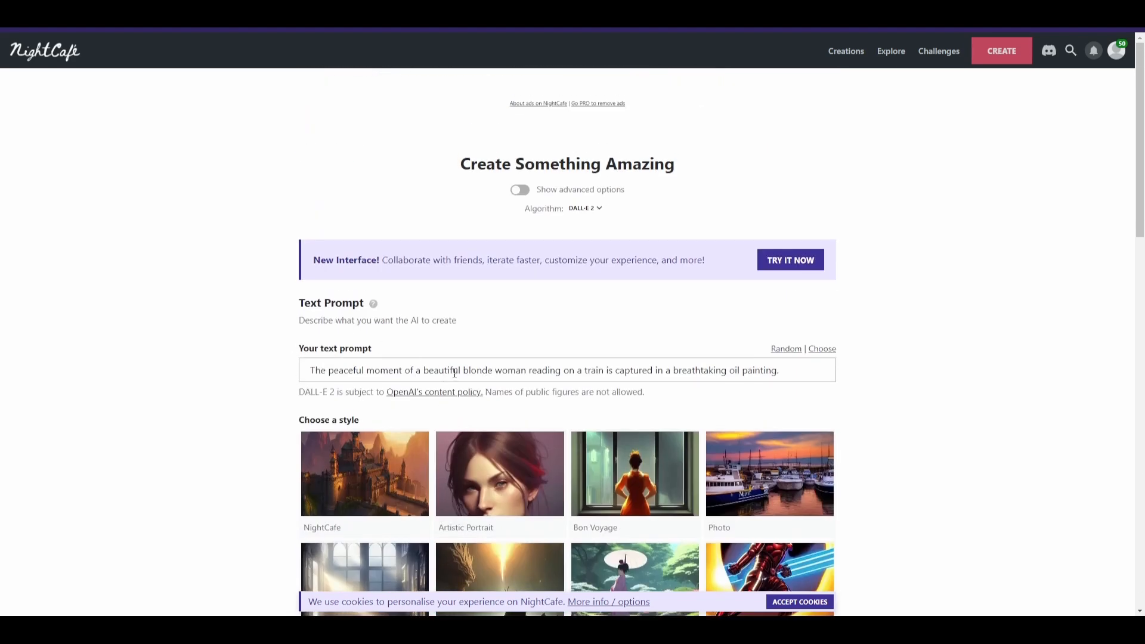
scroll(286, 388, "down", 15)
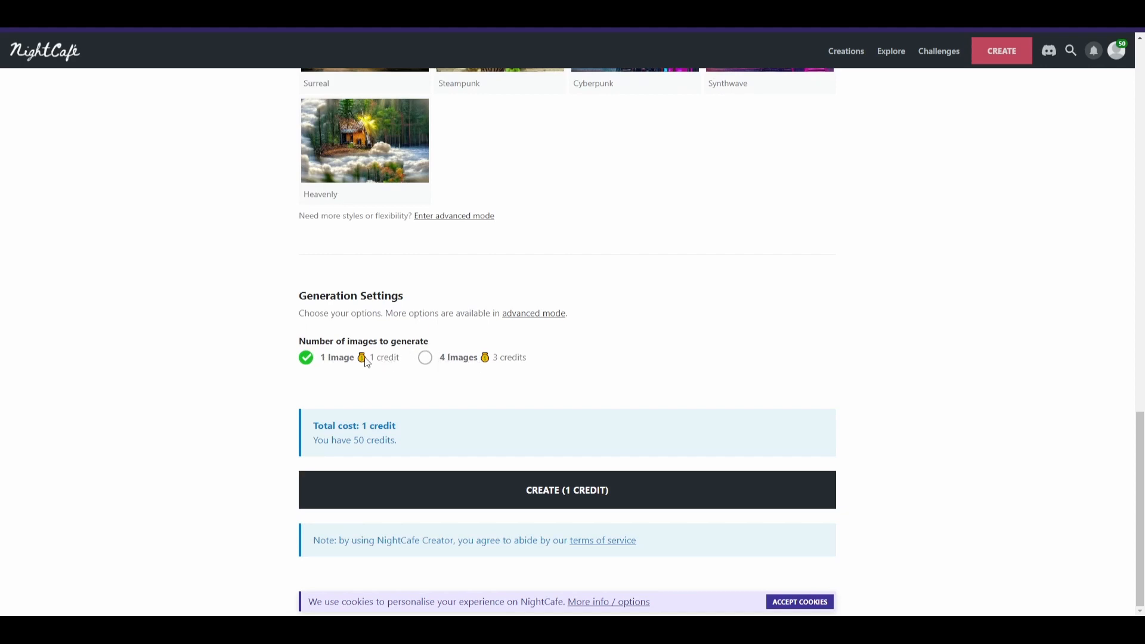
left_click_drag(370, 360, 532, 366)
left_click(494, 366)
left_click(459, 356)
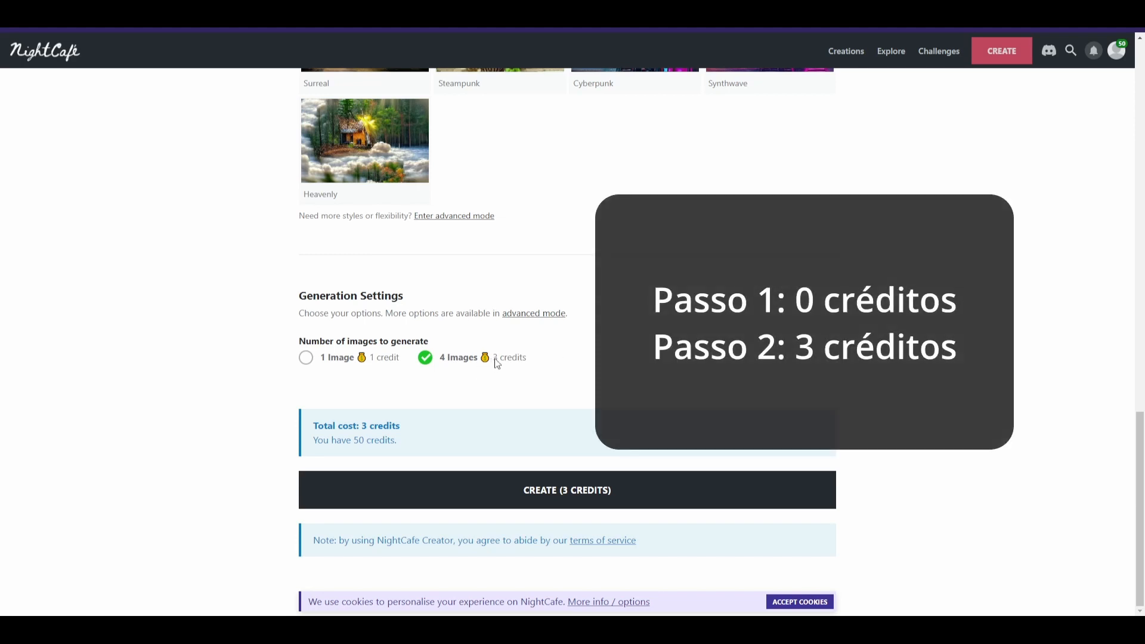
left_click(464, 494)
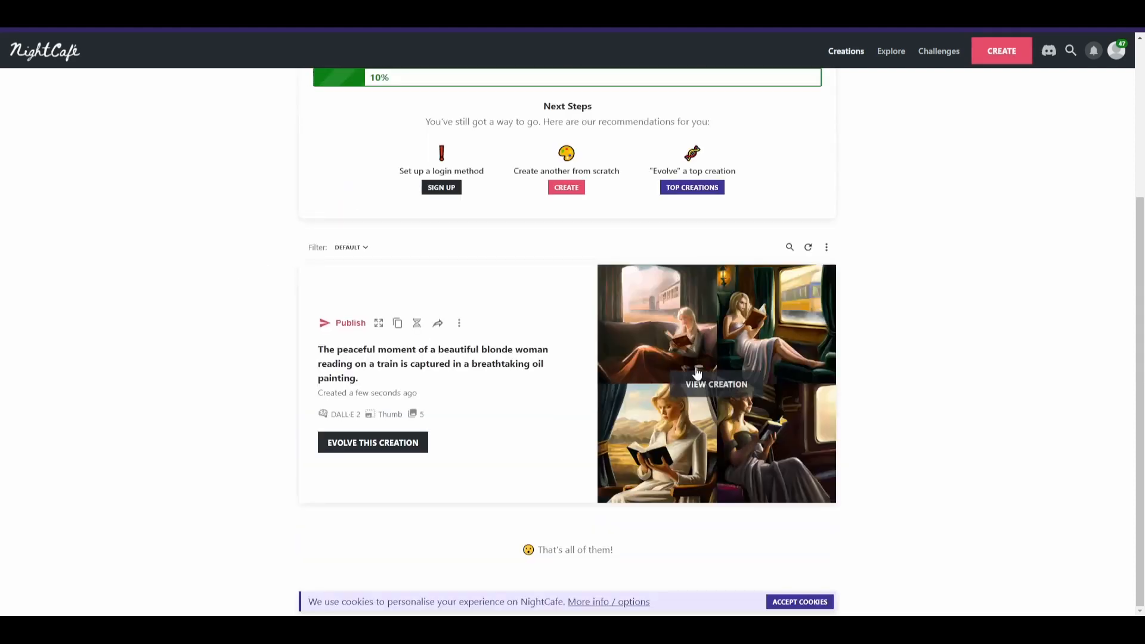
Step: Open the finished creation, dismiss the icon hint, and view the images of the woman in white and the woman on the sofa individually
left_click(717, 385)
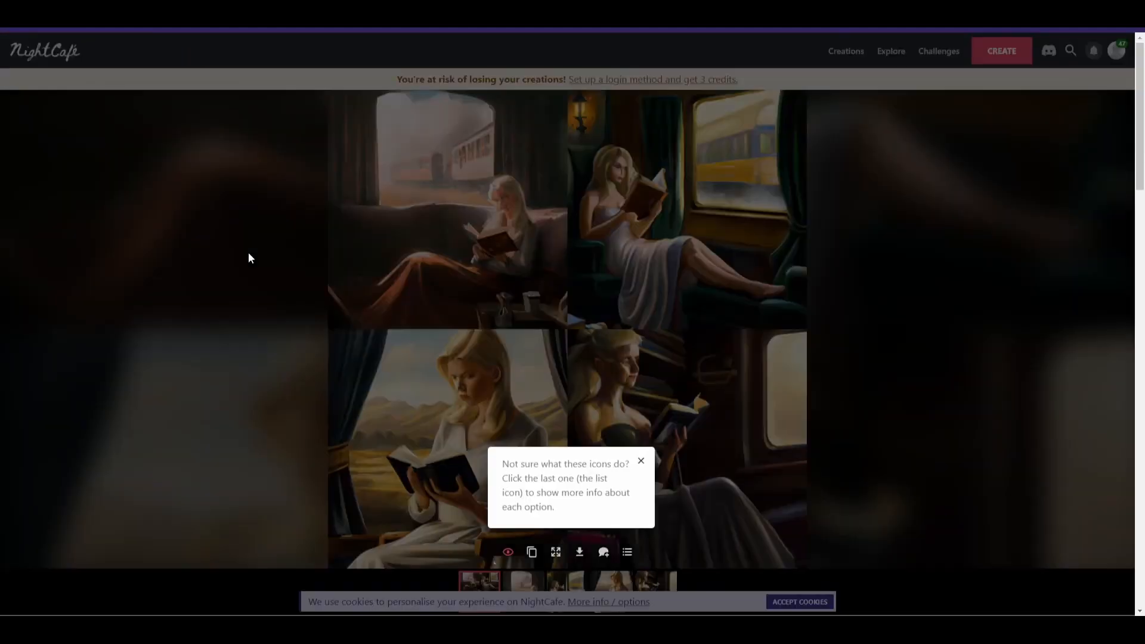
left_click(641, 463)
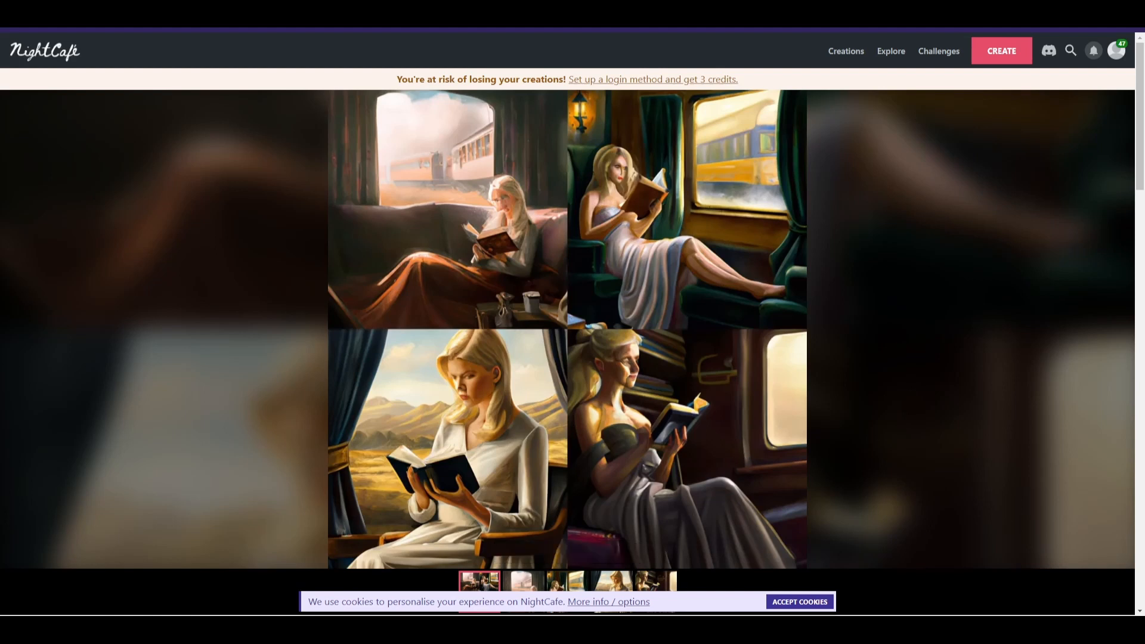
left_click(513, 468)
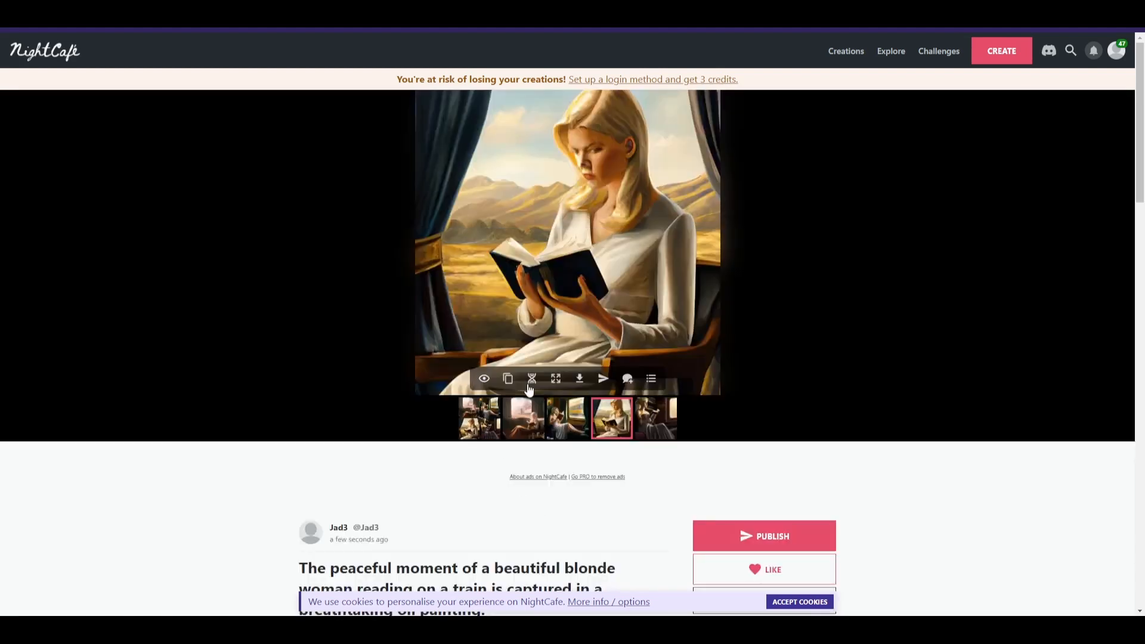
mouse_move(748, 286)
left_click(523, 420)
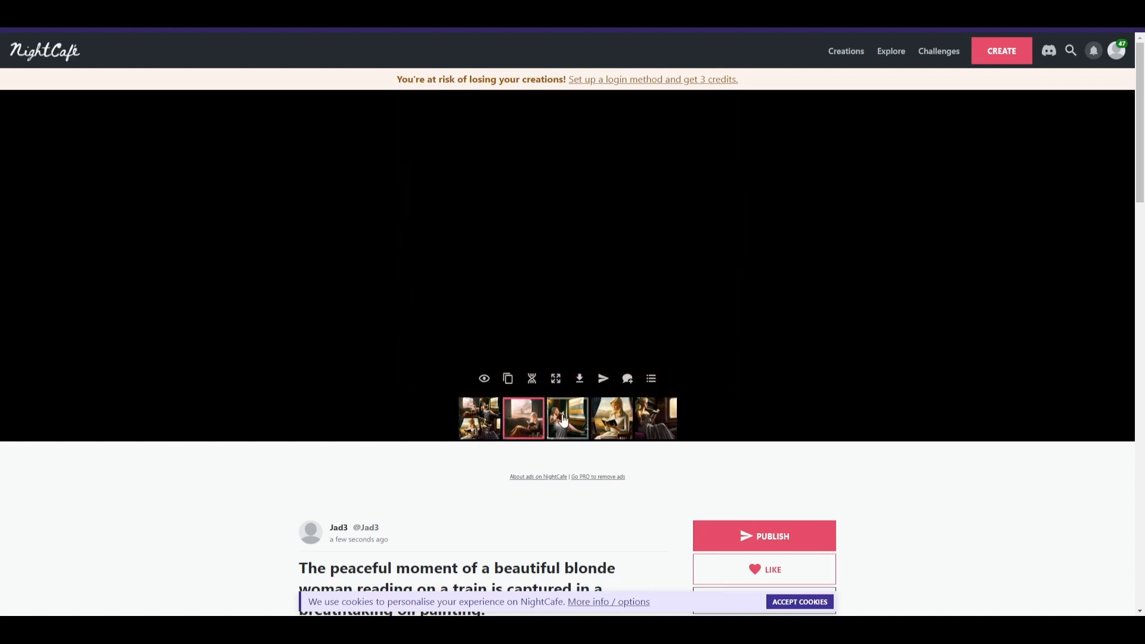
Step: Compare the four generated images individually and start evolving the one of the woman in white reading in front of the hills
left_click(562, 420)
left_click(602, 416)
left_click(646, 419)
left_click(524, 420)
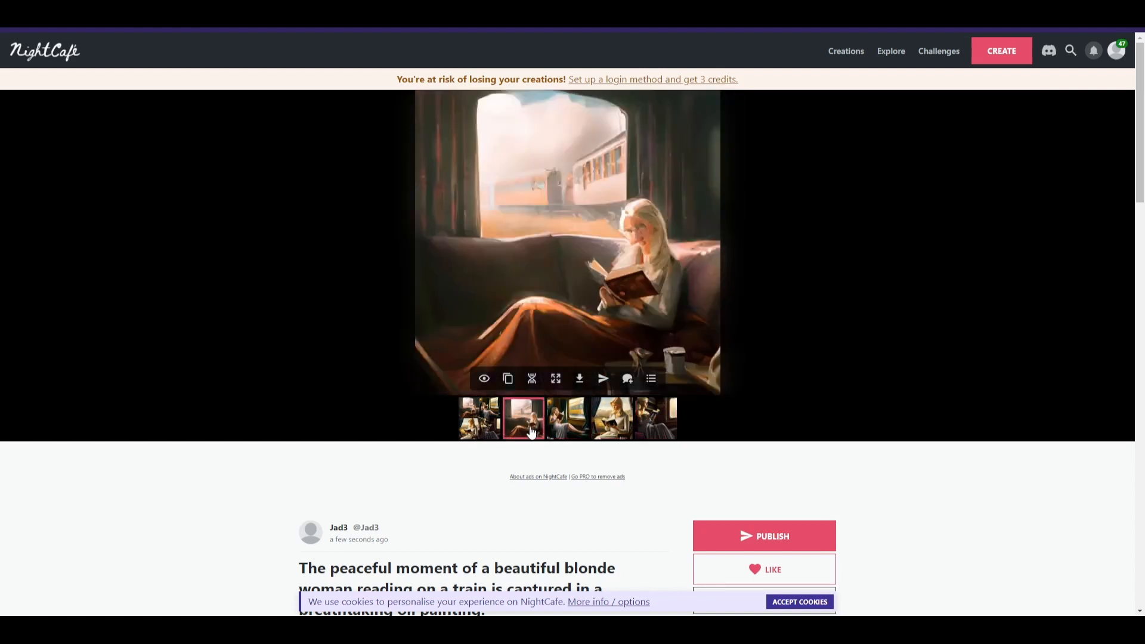
left_click(612, 421)
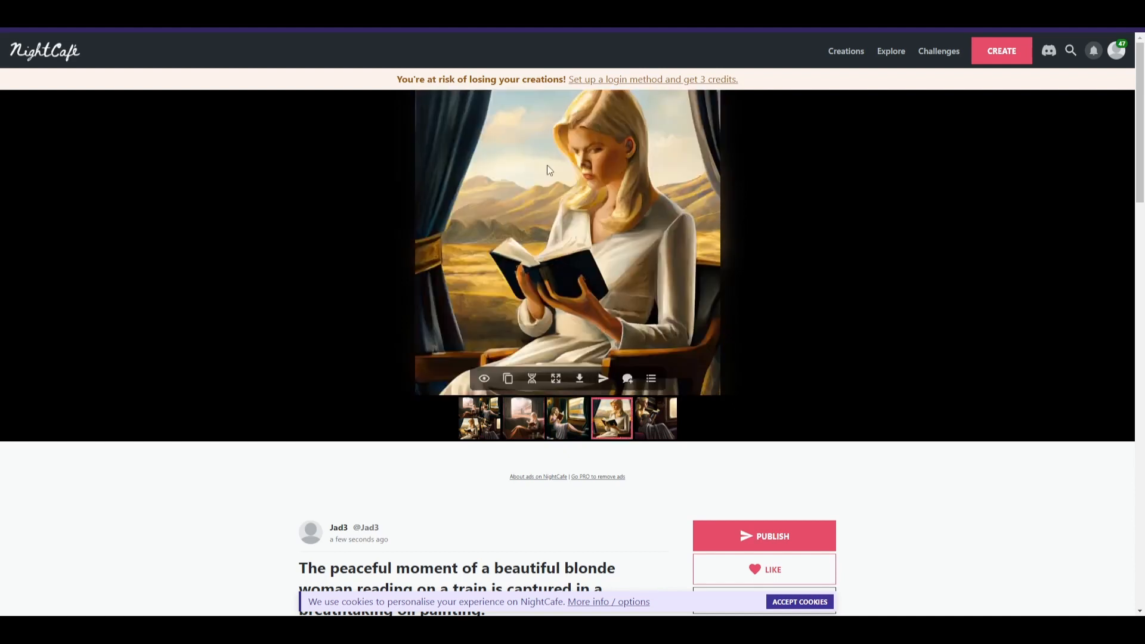
left_click(532, 380)
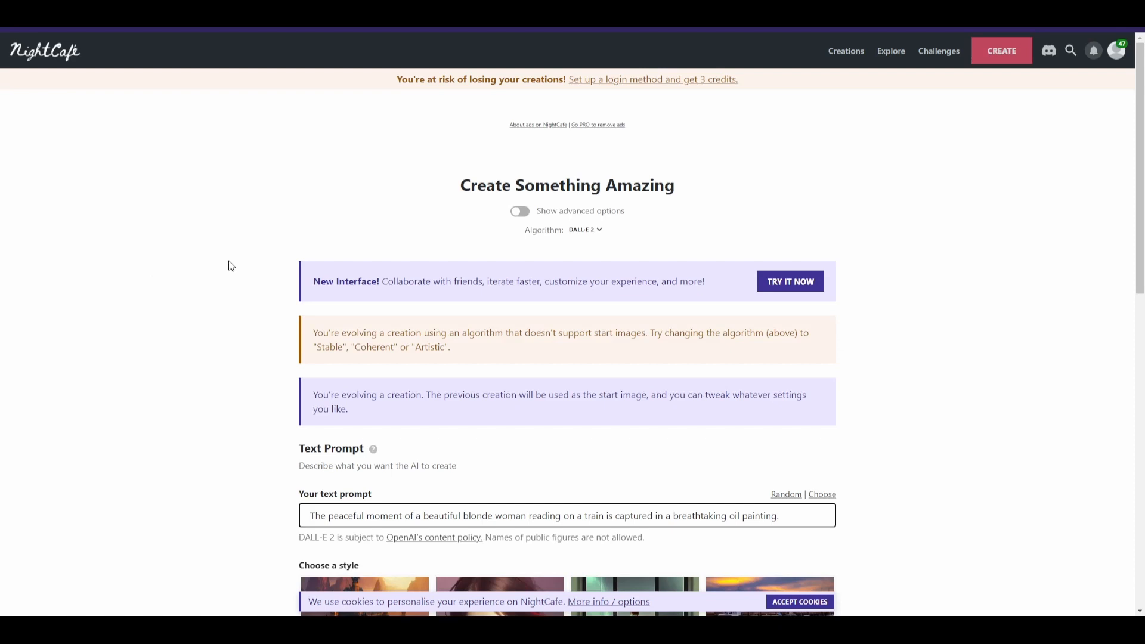
Step: Change the algorithm of the evolved creation to Stable and show its advanced options
left_click(583, 236)
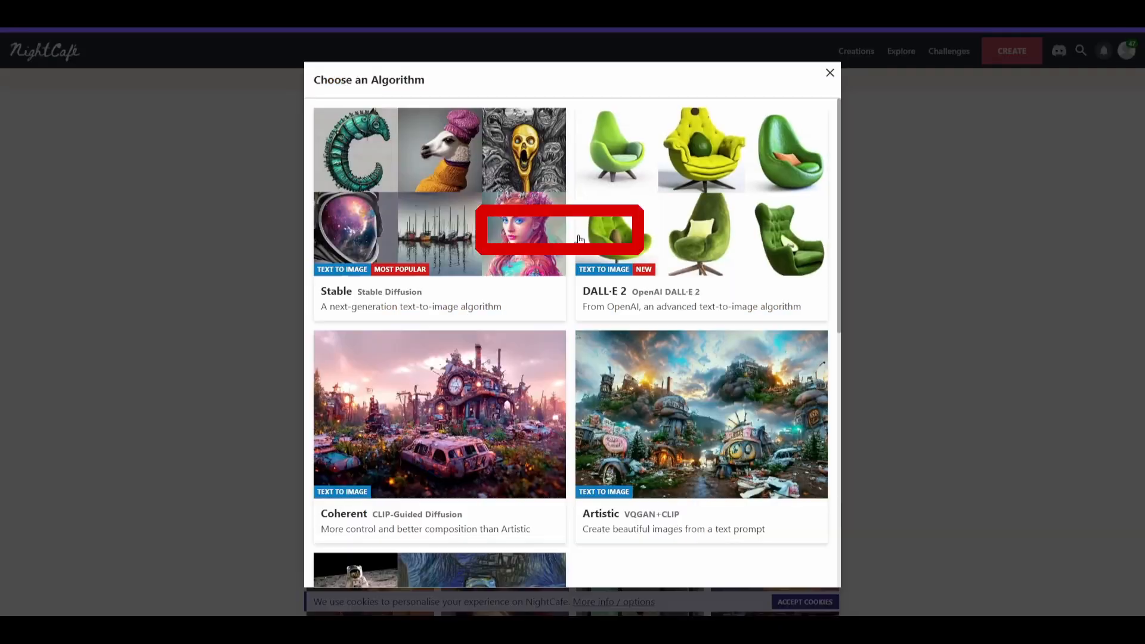
left_click(349, 293)
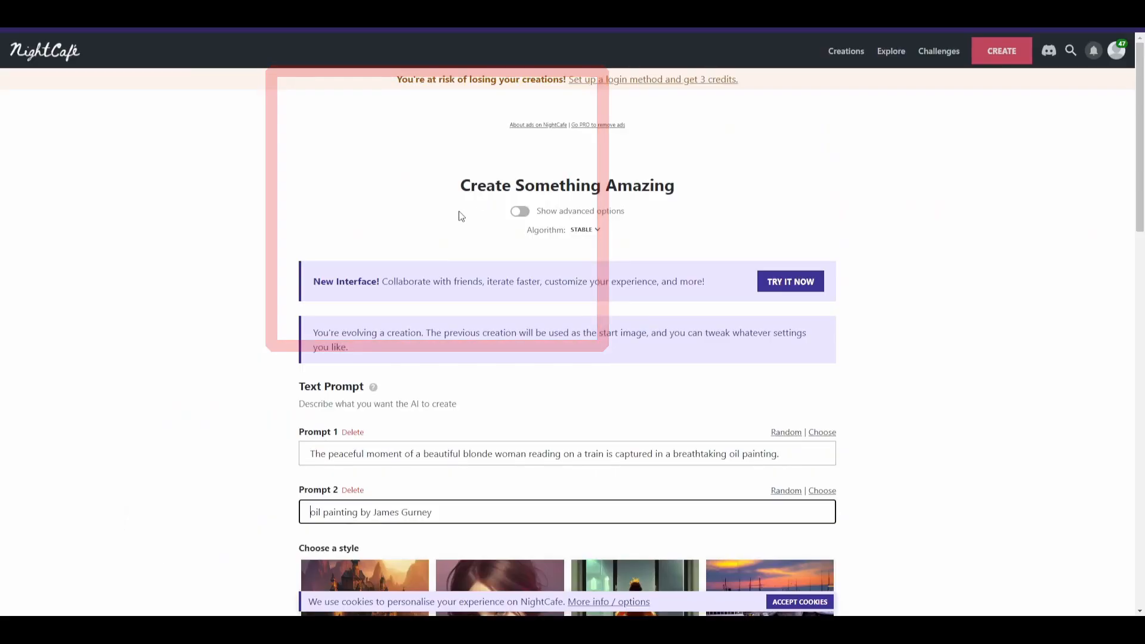
left_click(521, 213)
Step: Replace the seed with a new random number, randomizing it repeatedly
scroll(234, 279, "down", 3)
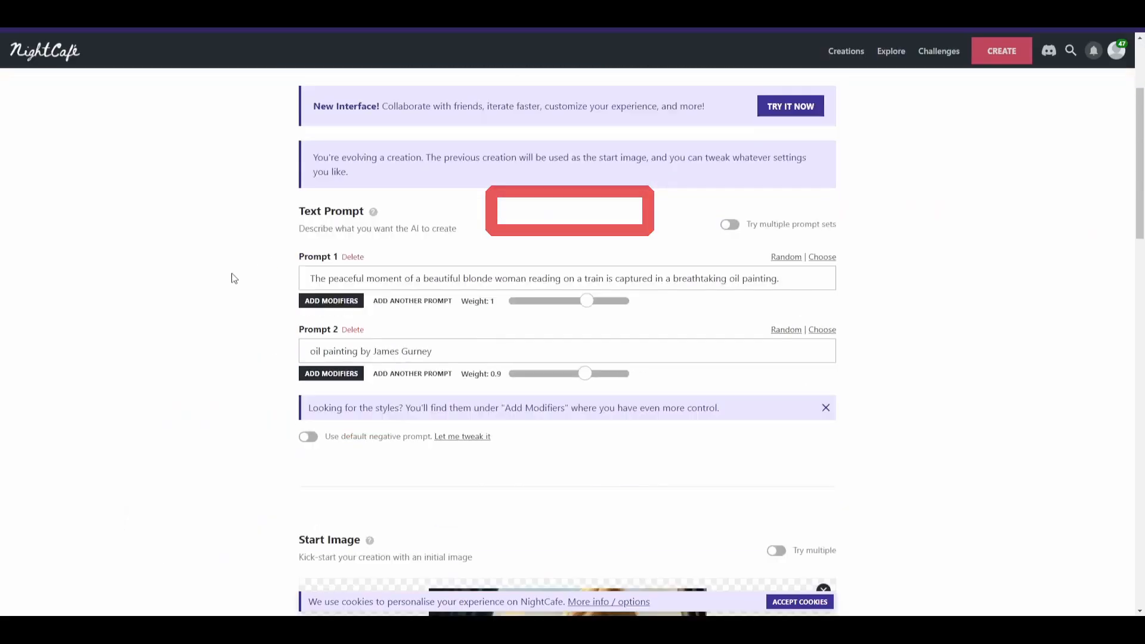
scroll(234, 279, "down", 1)
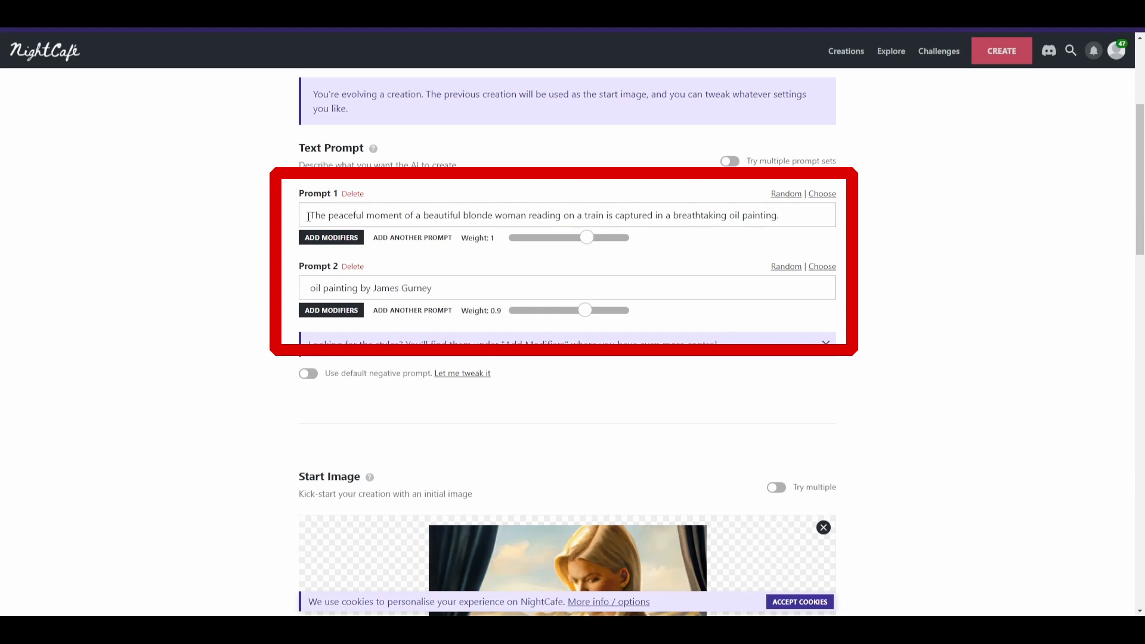
scroll(374, 324, "down", 14)
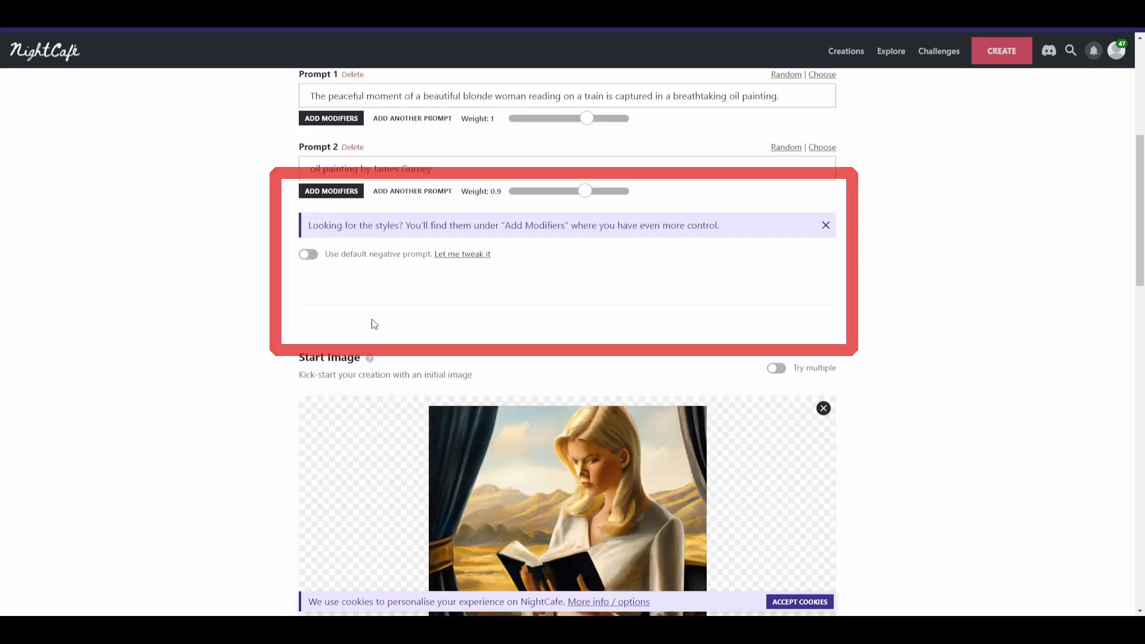
scroll(304, 257, "up", 2)
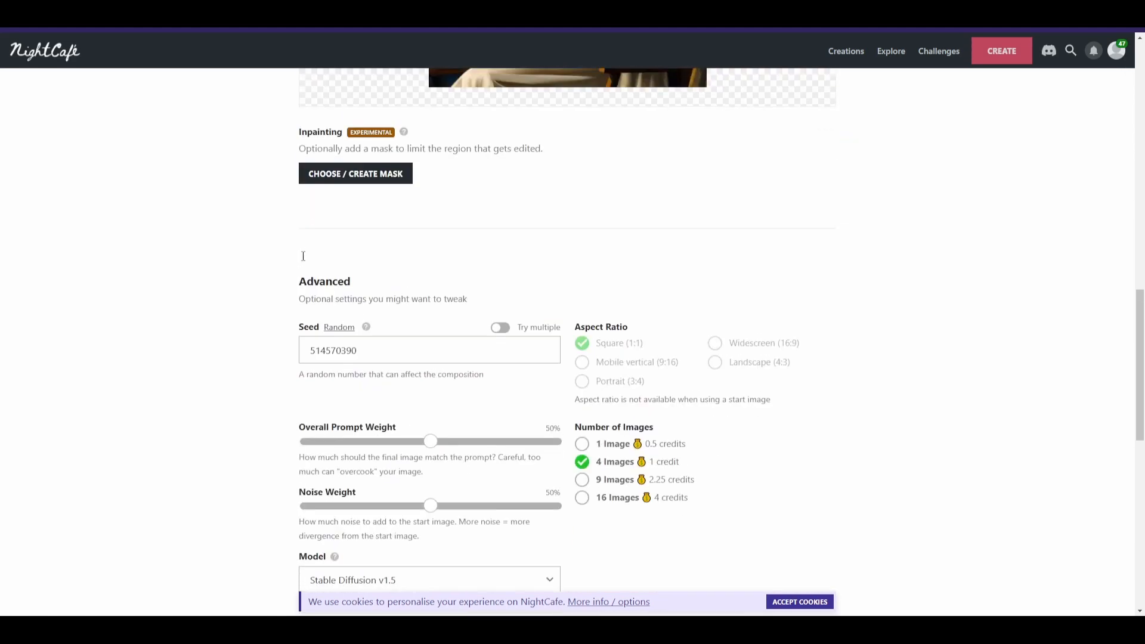
scroll(303, 265, "down", 1)
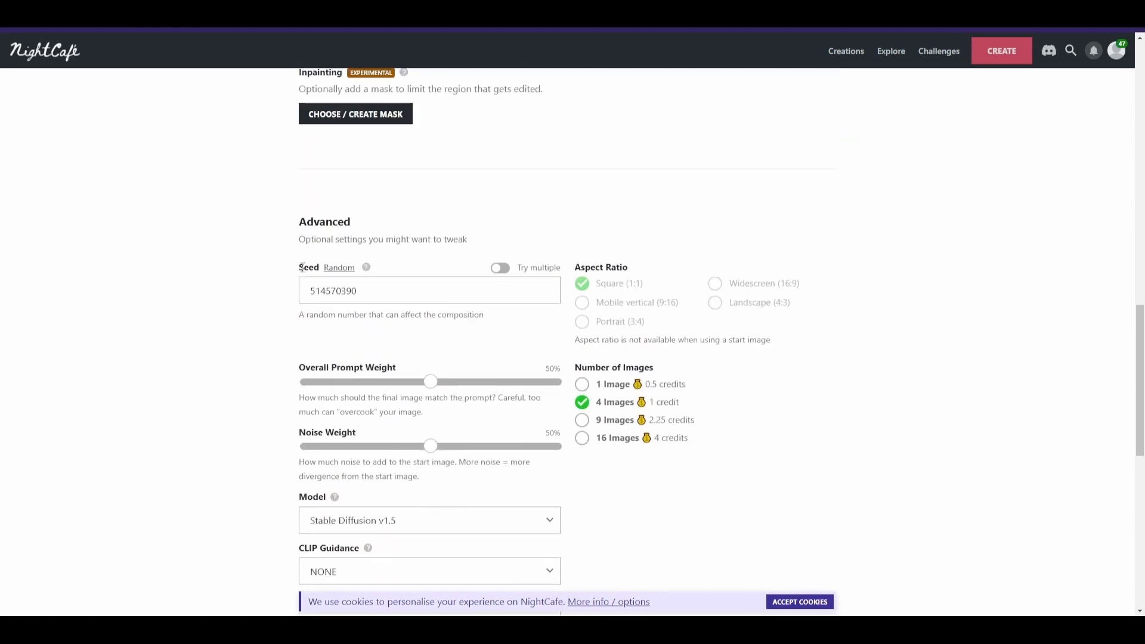
left_click(339, 270)
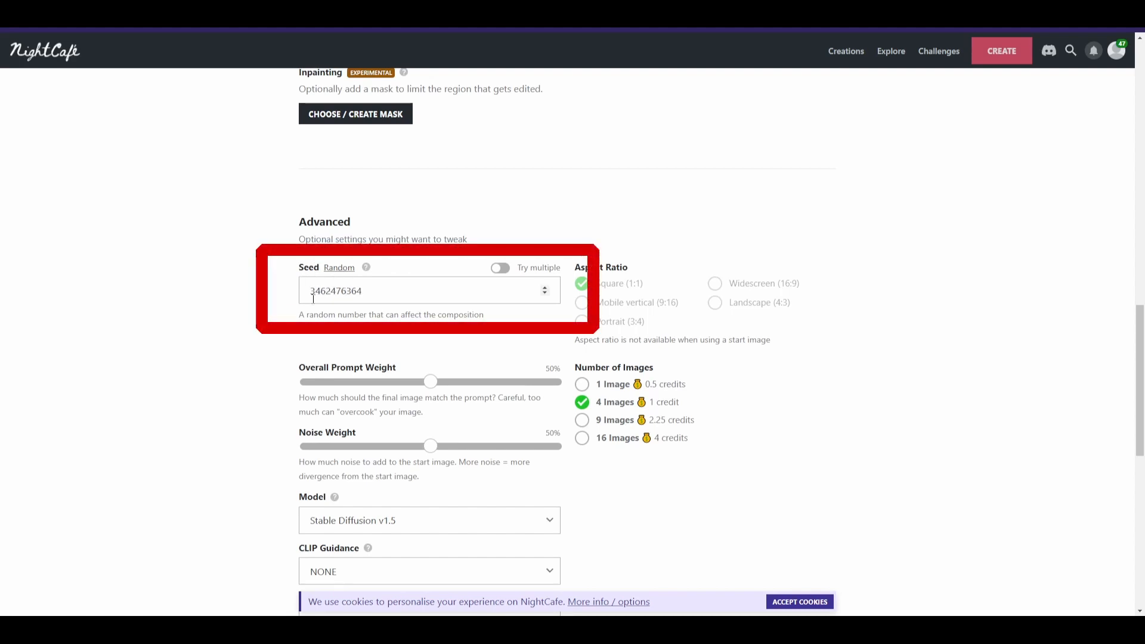
left_click(344, 269)
left_click(344, 270)
left_click(344, 269)
left_click(344, 270)
left_click(345, 269)
left_click(344, 270)
left_click(344, 270)
left_click(344, 269)
left_click(344, 269)
left_click(344, 269)
left_click(345, 270)
left_click(344, 269)
left_click(344, 270)
left_click(344, 269)
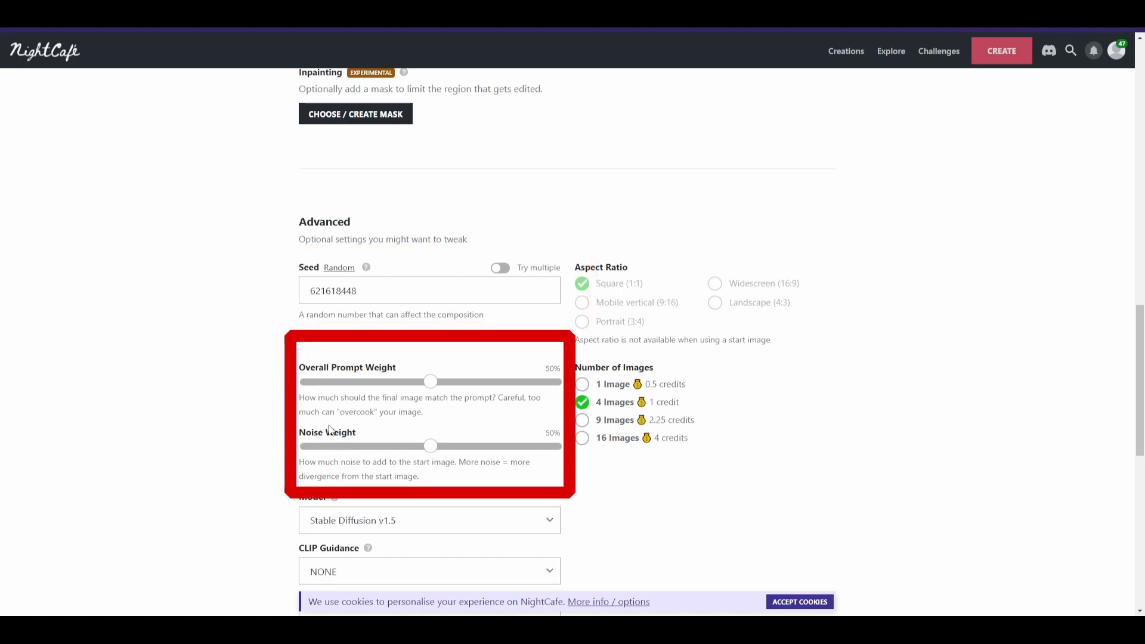
Step: Check the start image and set the Noise Weight to 0%
scroll(429, 312, "up", 10)
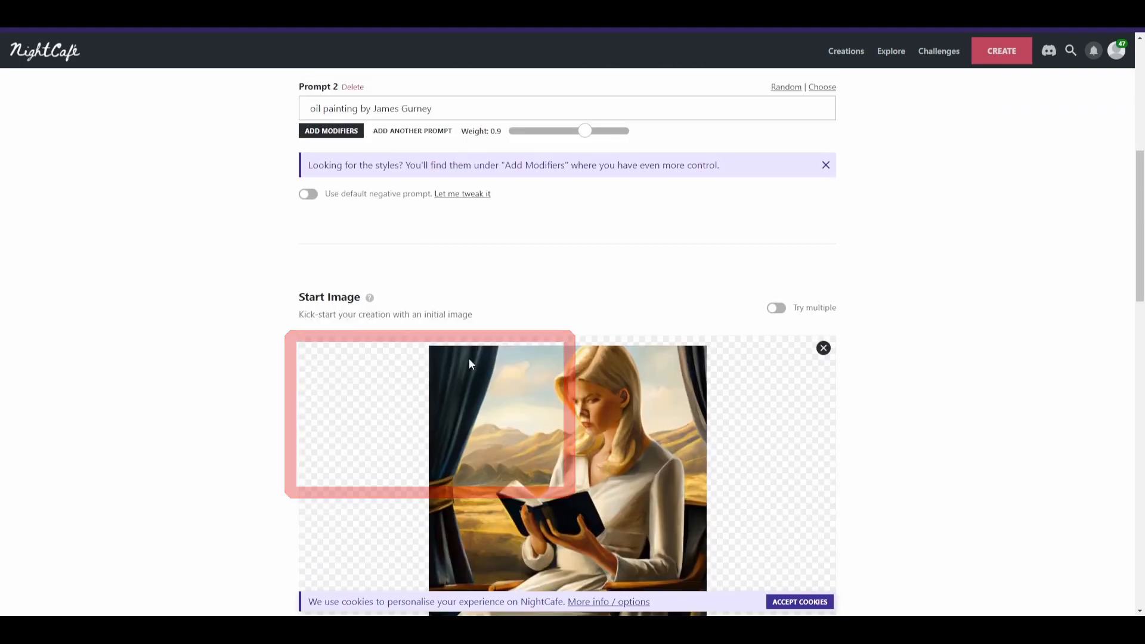
scroll(470, 360, "down", 3)
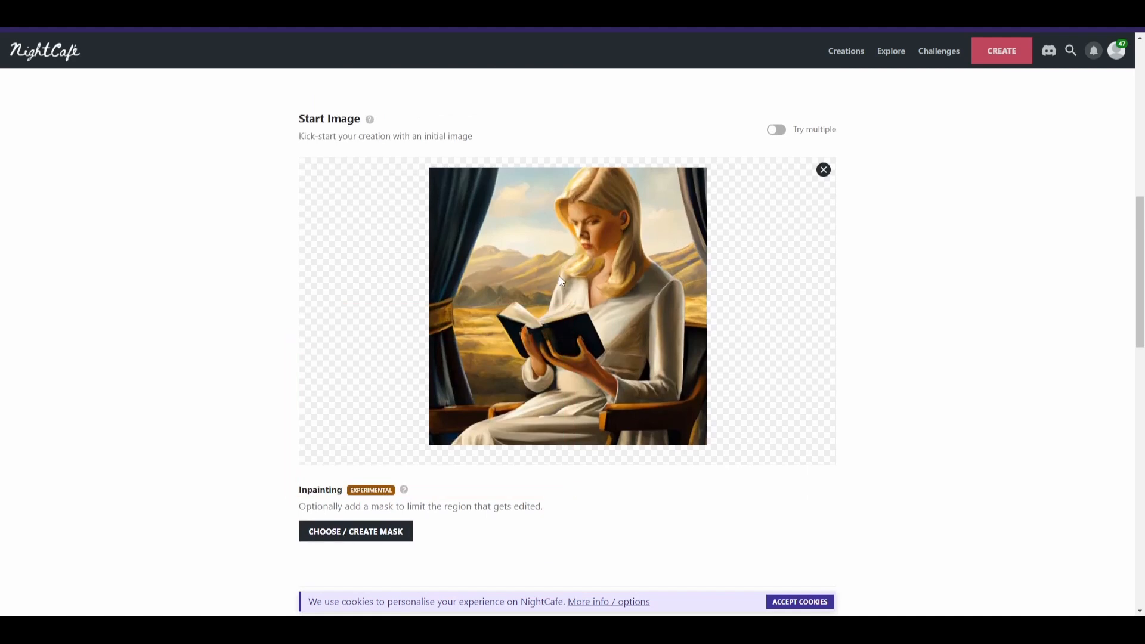
scroll(556, 277, "down", 9)
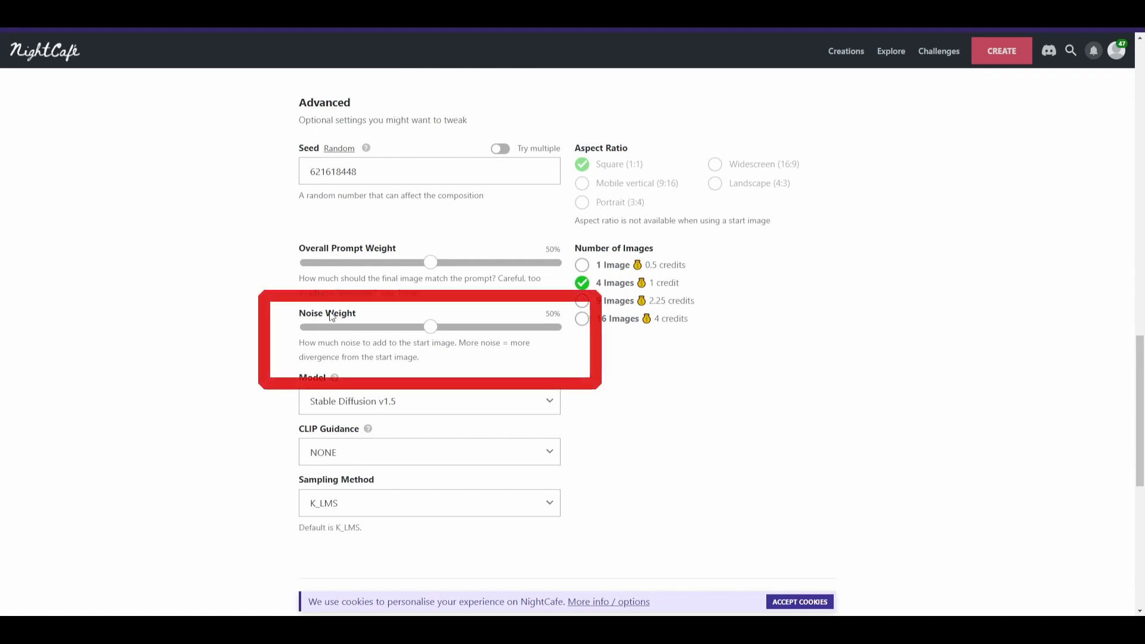
left_click(306, 328)
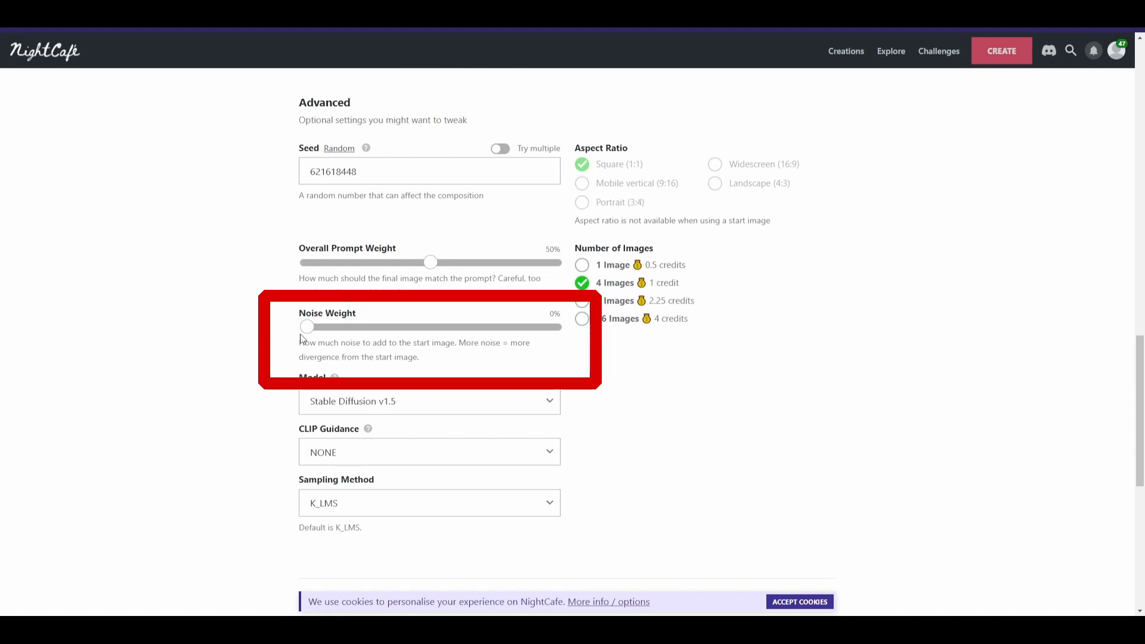
Step: Try the Noise Weight at 20% and at its maximum, comparing against the start image, and return it to 0%
scroll(514, 268, "up", 8)
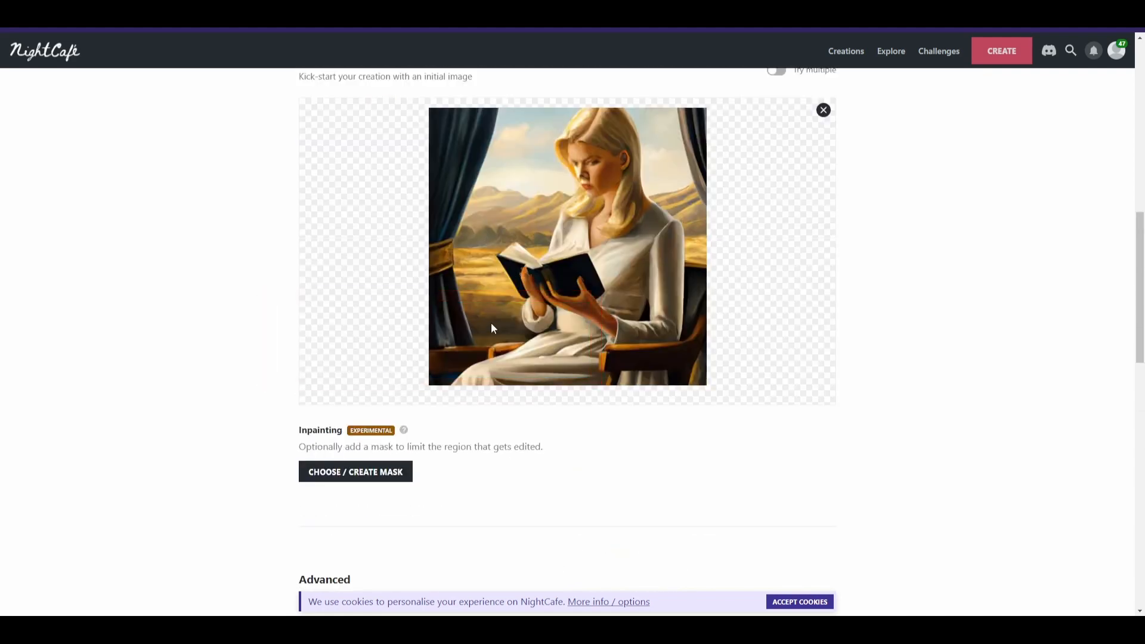
scroll(477, 335, "down", 7)
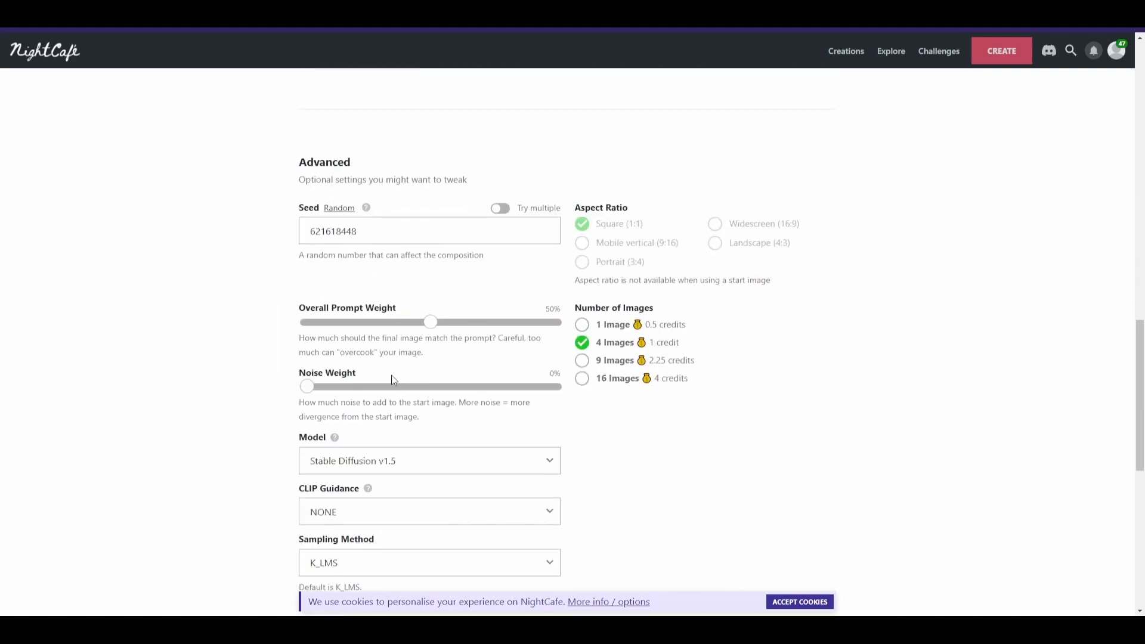
left_click(332, 391)
left_click(358, 387)
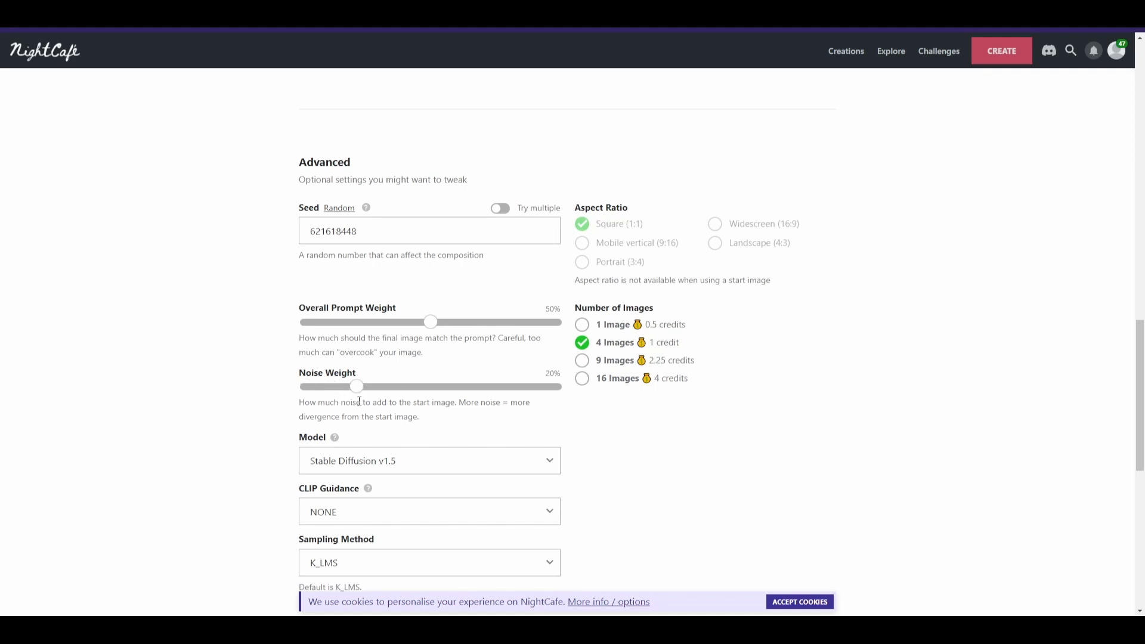
left_click(558, 389)
scroll(578, 321, "up", 7)
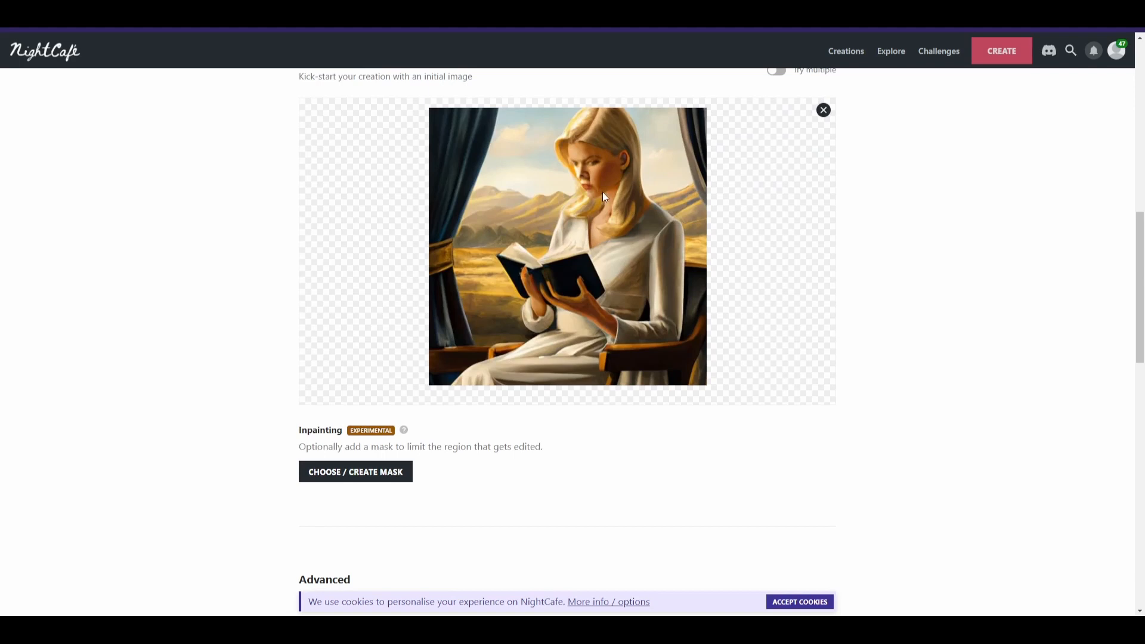
scroll(602, 197, "down", 9)
left_click(306, 268)
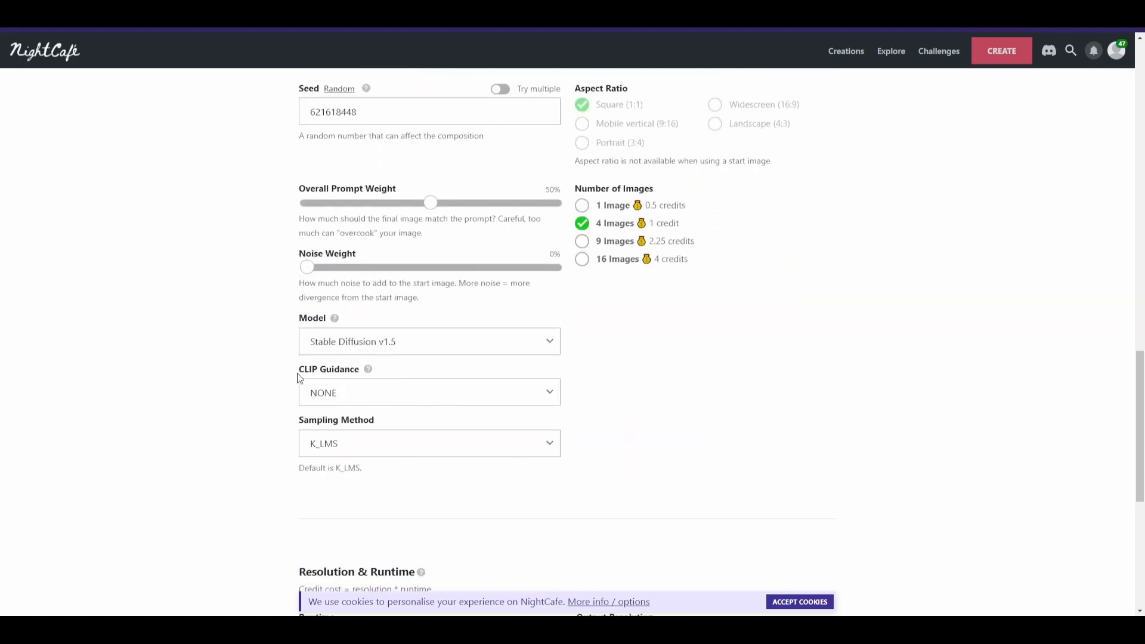
Step: Lower the Overall Prompt Weight in the advanced settings to 0%
scroll(300, 377, "up", 10)
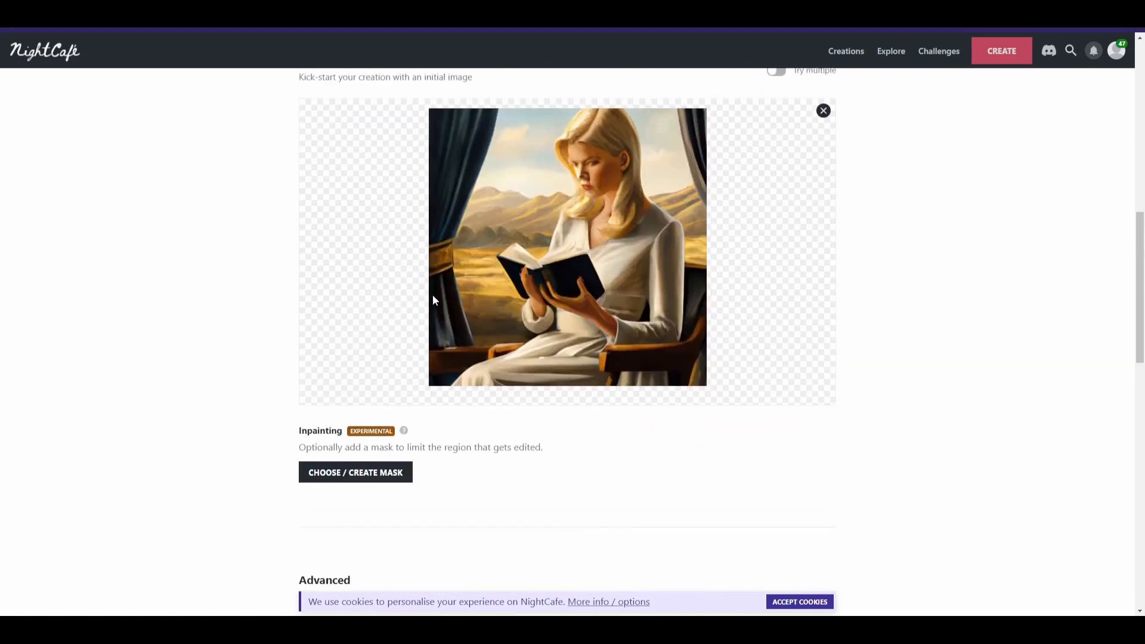
scroll(554, 307, "down", 9)
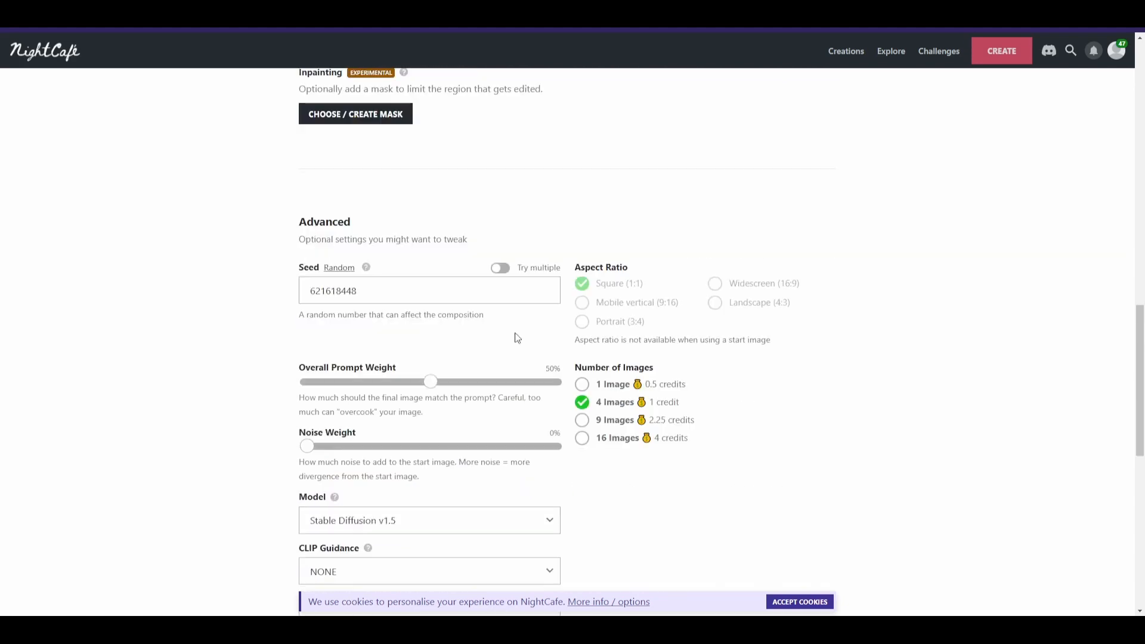
left_click_drag(301, 252, 396, 246)
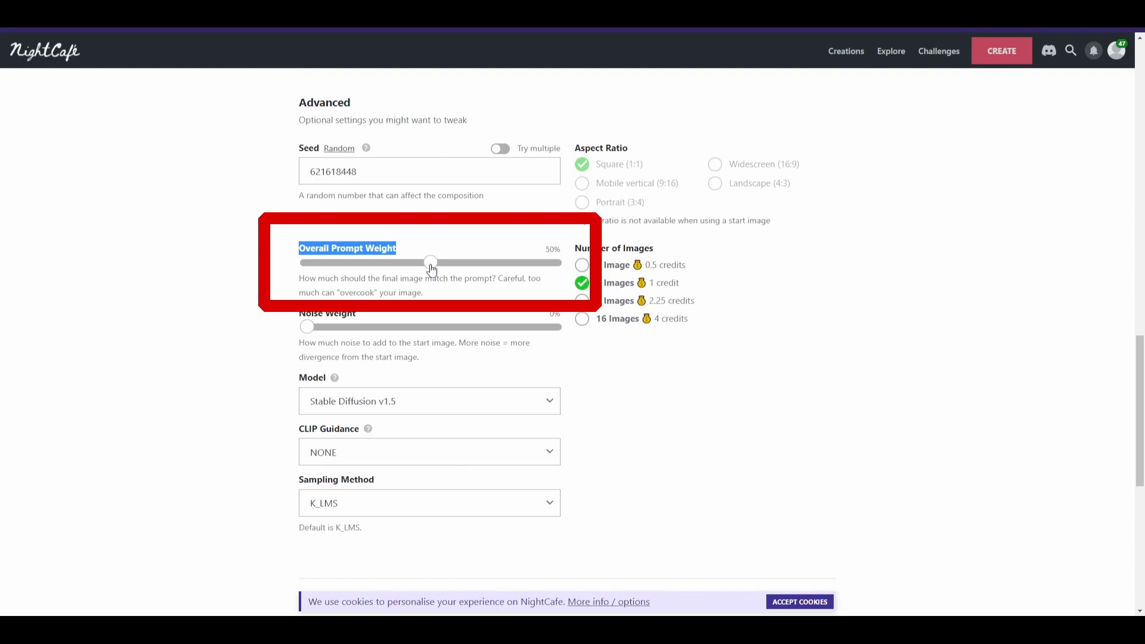
left_click_drag(432, 270, 301, 278)
left_click(309, 261)
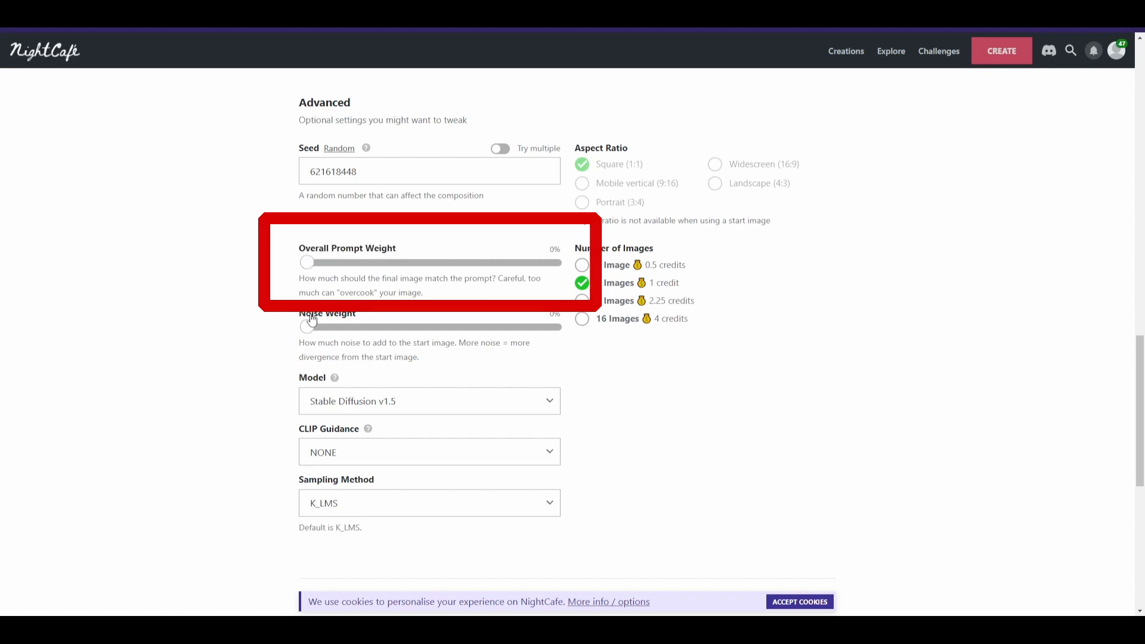
Step: Check the start image again and change the model to Stable Diffusion v2.1
scroll(308, 324, "up", 10)
scroll(666, 238, "down", 1)
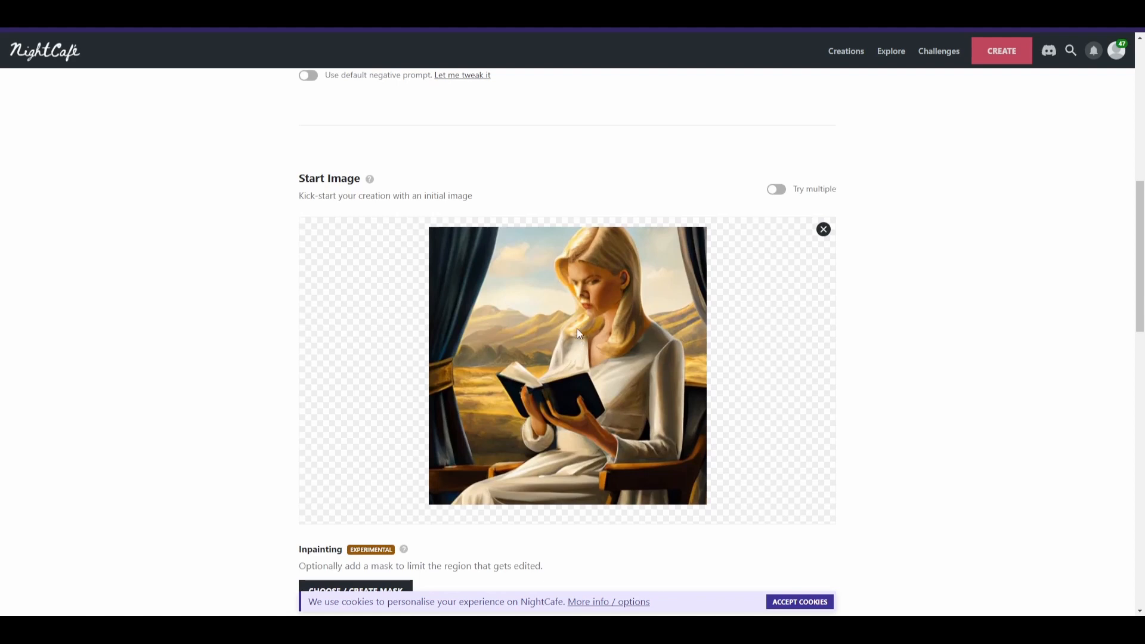
scroll(577, 331, "down", 10)
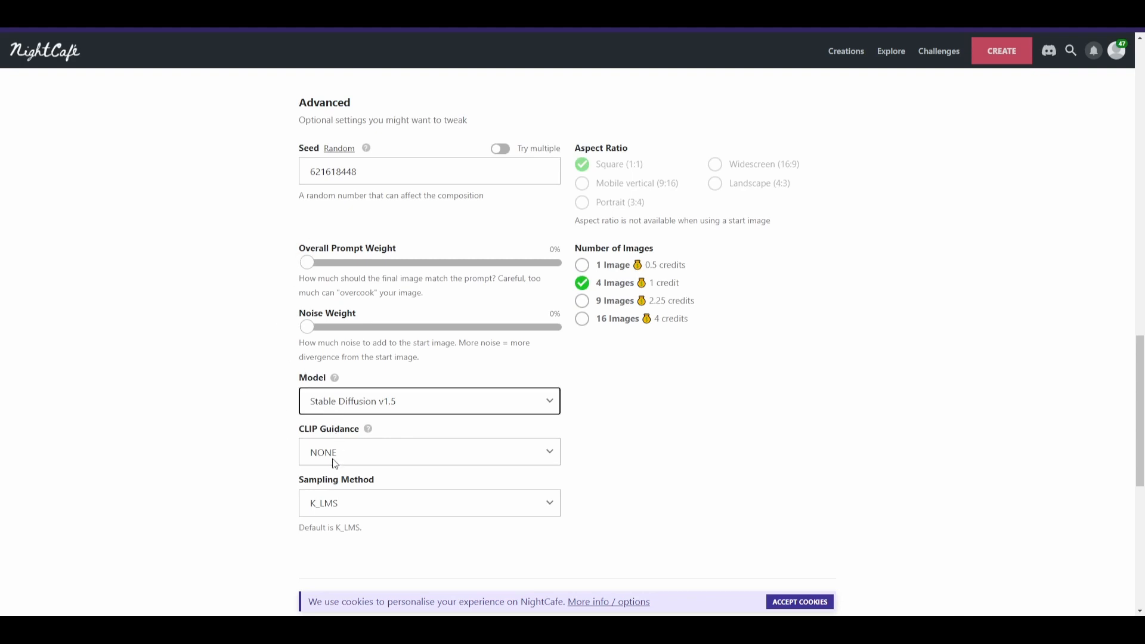
key("Down")
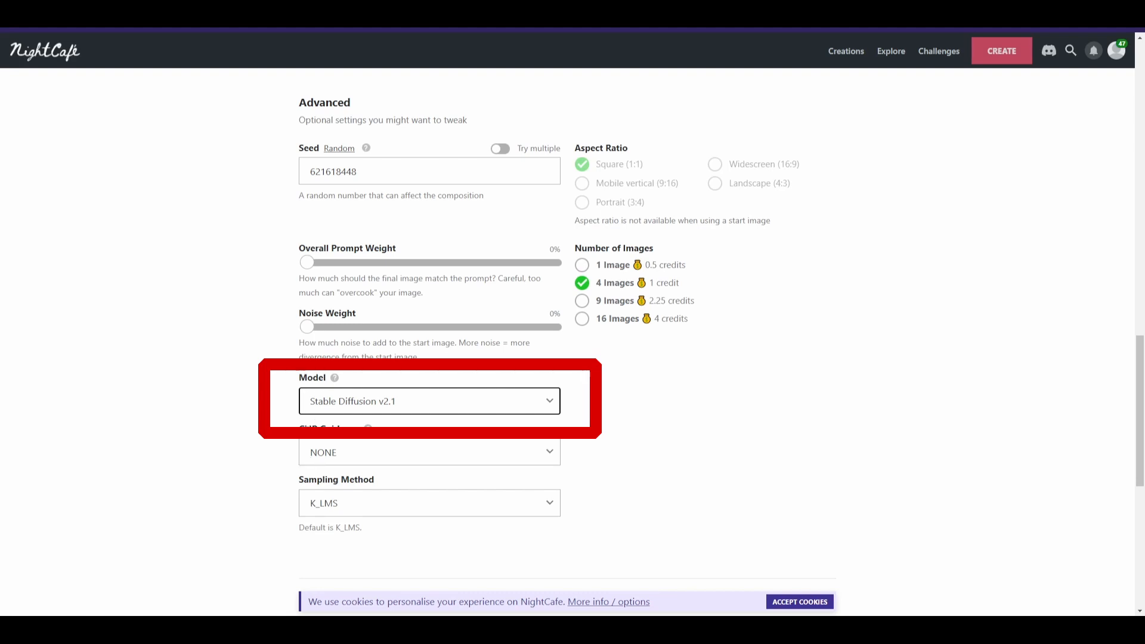
Step: Review the default negative prompt option, the start image, and the advanced, resolution and runtime settings of the evolved creation
scroll(285, 444, "up", 1)
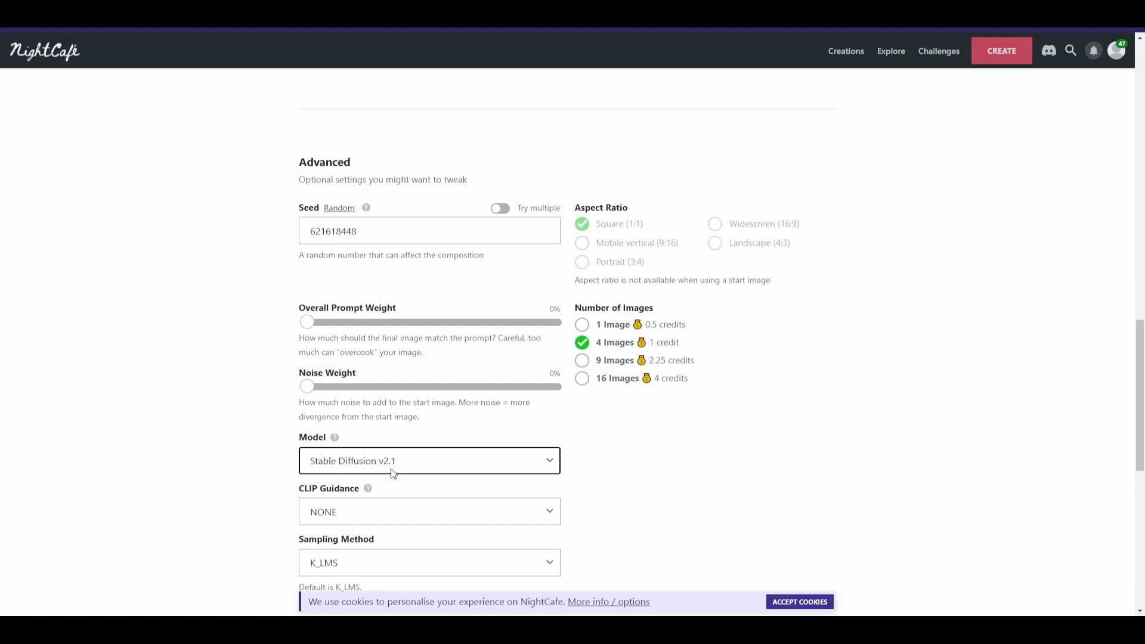
scroll(275, 447, "up", 15)
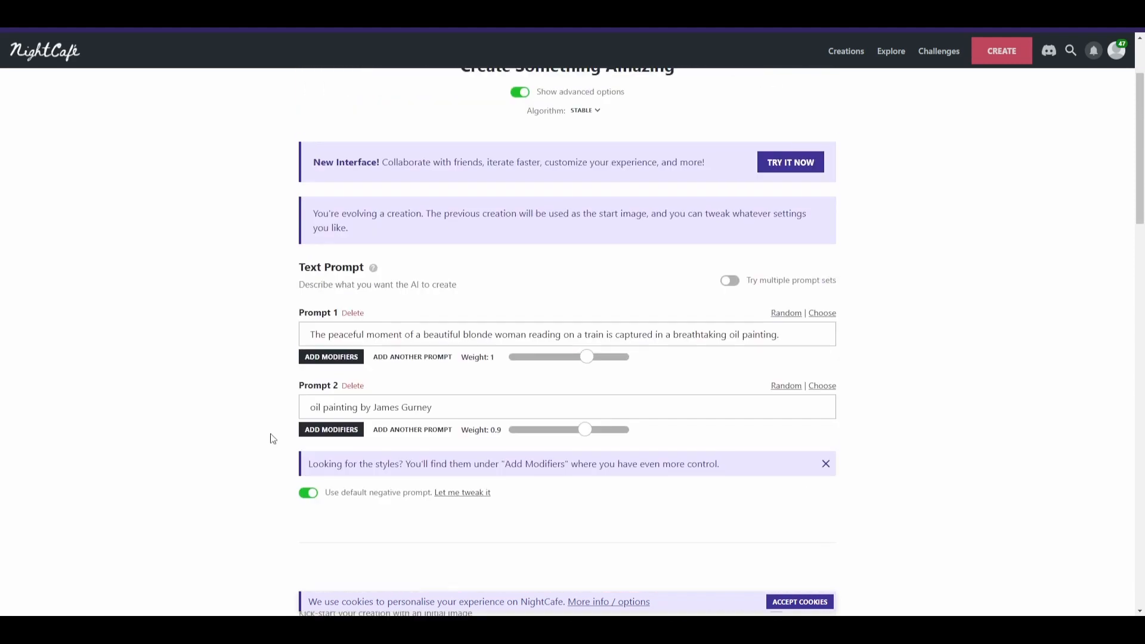
scroll(406, 215, "down", 5)
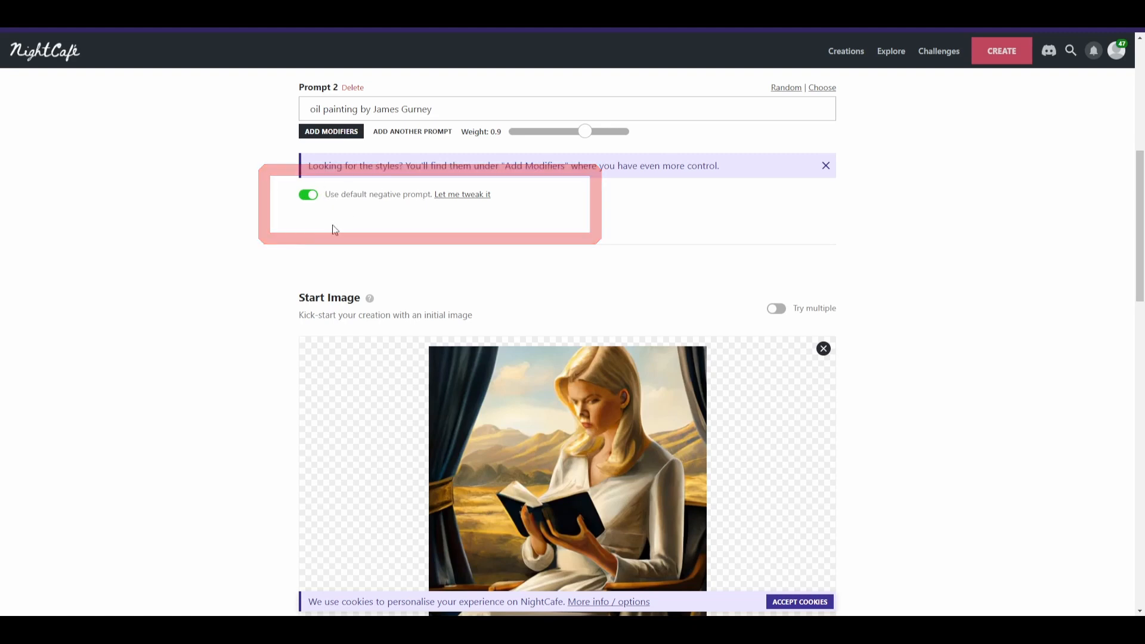
scroll(256, 259, "down", 2)
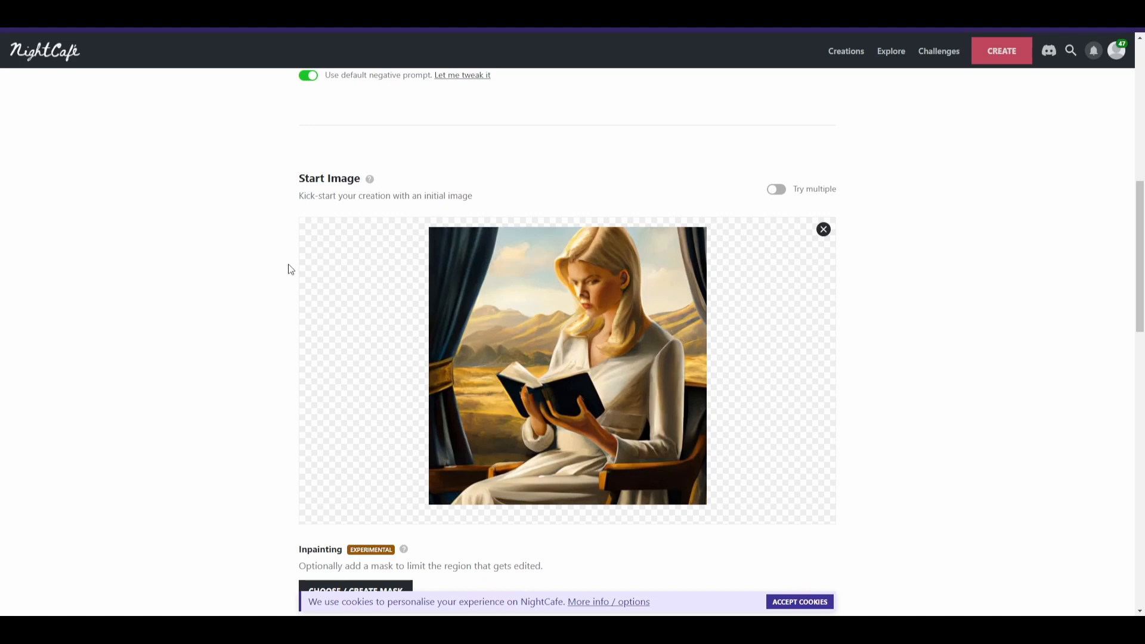
scroll(291, 280, "down", 7)
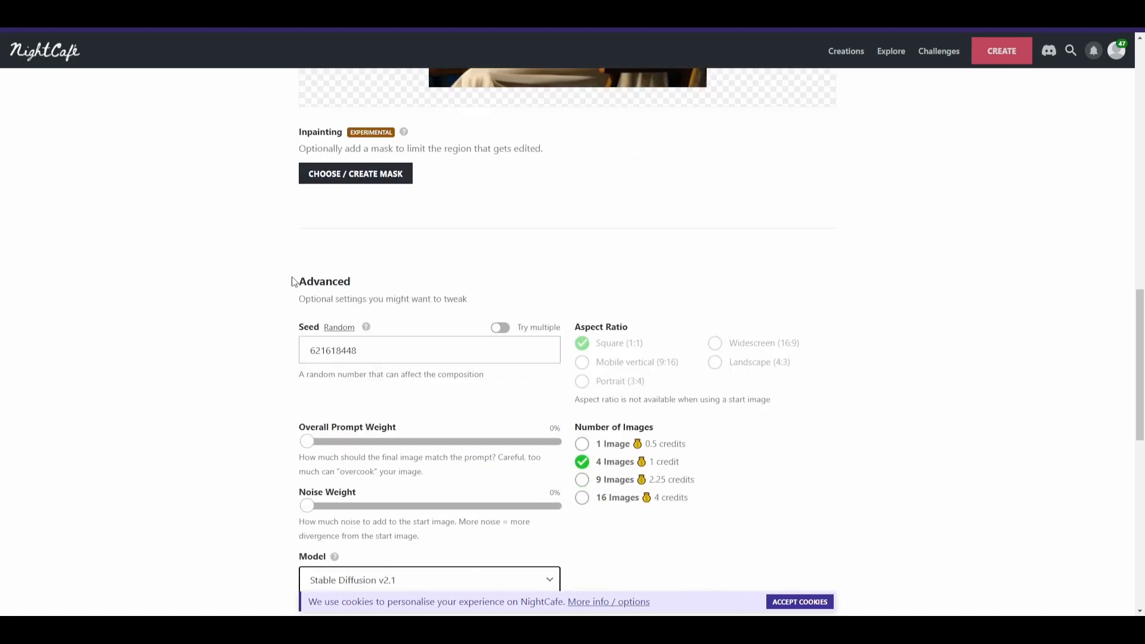
scroll(293, 281, "down", 3)
scroll(294, 281, "down", 6)
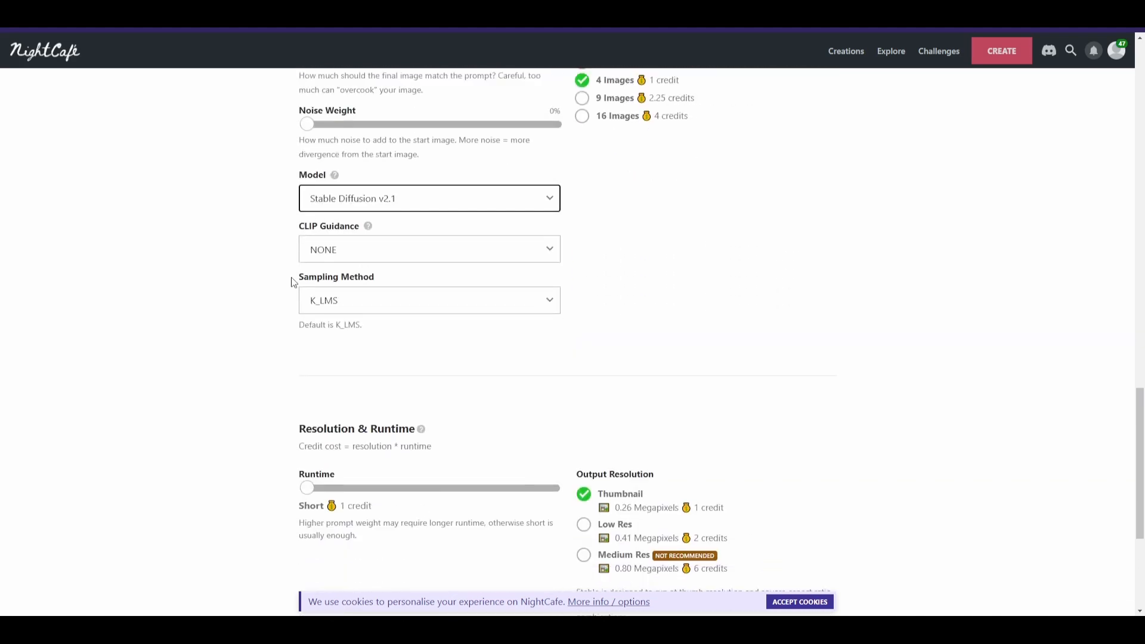
scroll(309, 333, "up", 2)
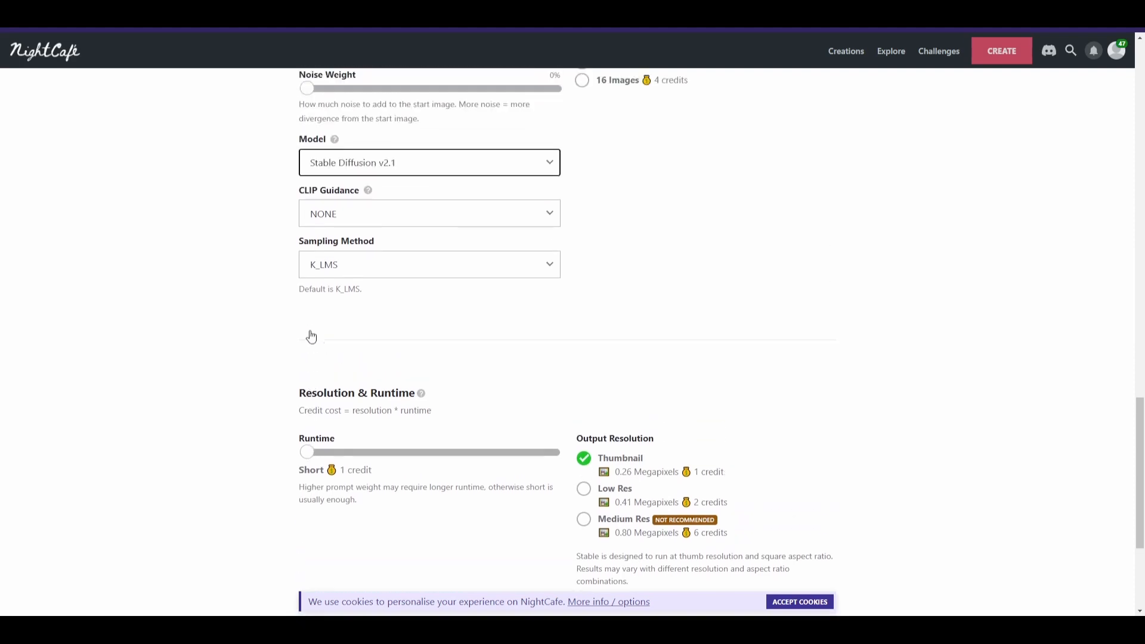
Step: Set the output resolution to Low Res and create the evolved images for 2 credits
left_click(583, 489)
scroll(289, 404, "down", 2)
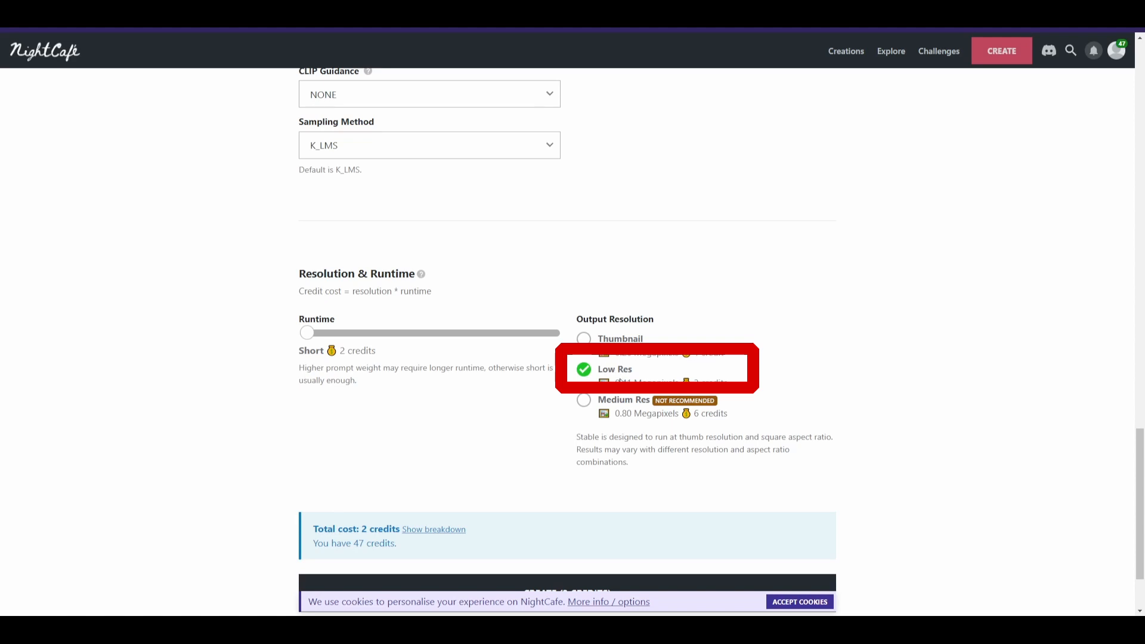
scroll(592, 401, "down", 2)
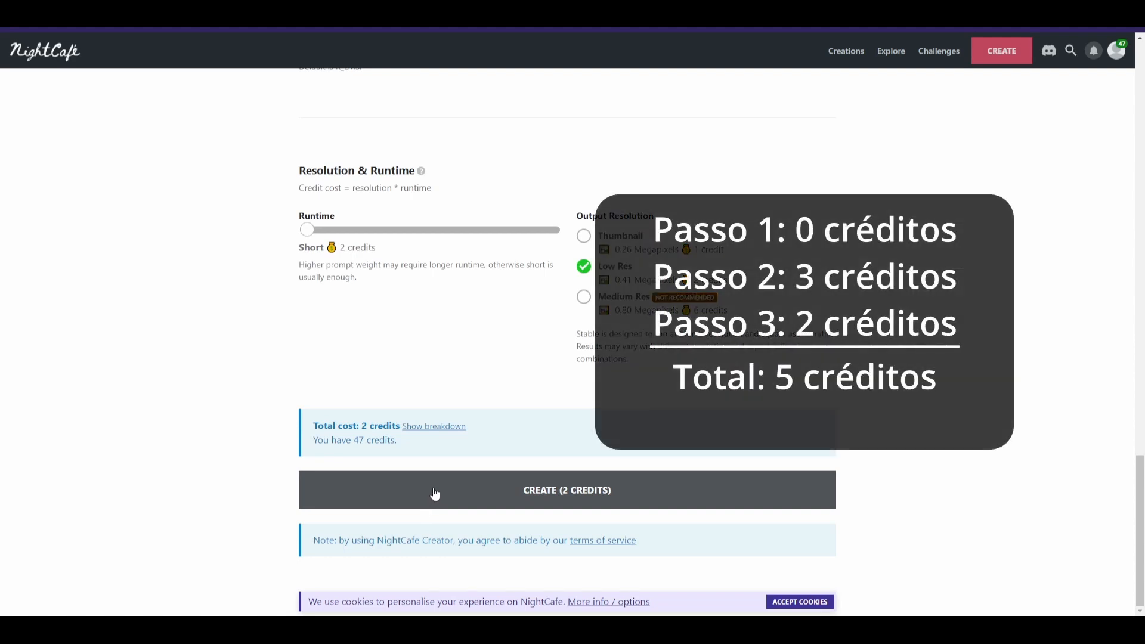
left_click(577, 479)
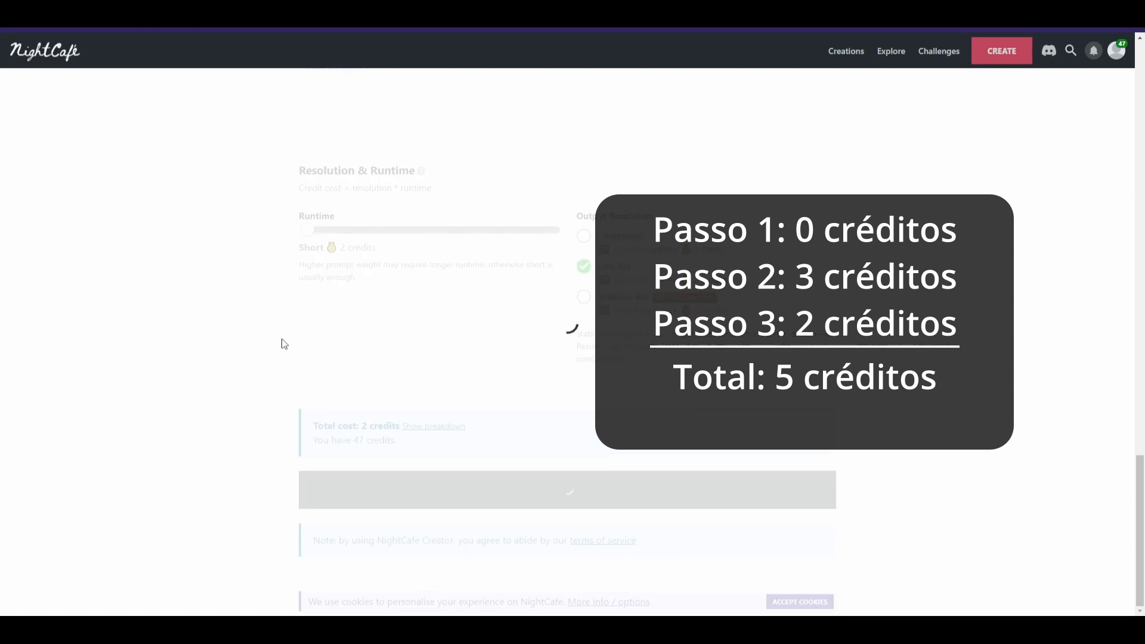
Step: Set the white-dressed woman by the curtained window as the DALL-E 2 creation's cover image and return to the creations list
scroll(256, 343, "down", 4)
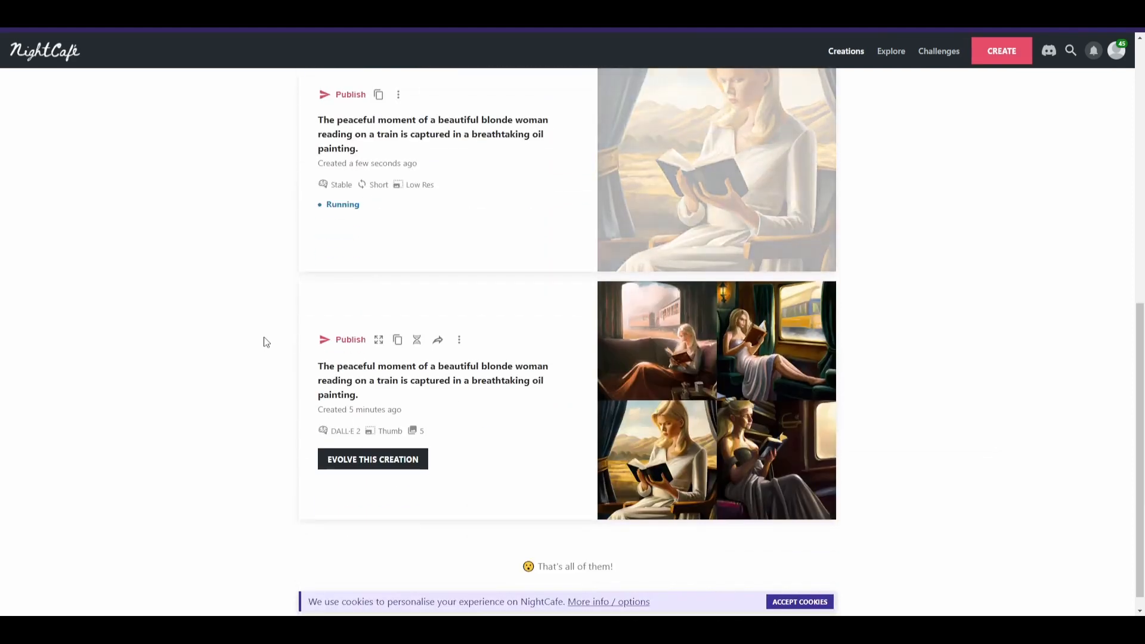
left_click(715, 401)
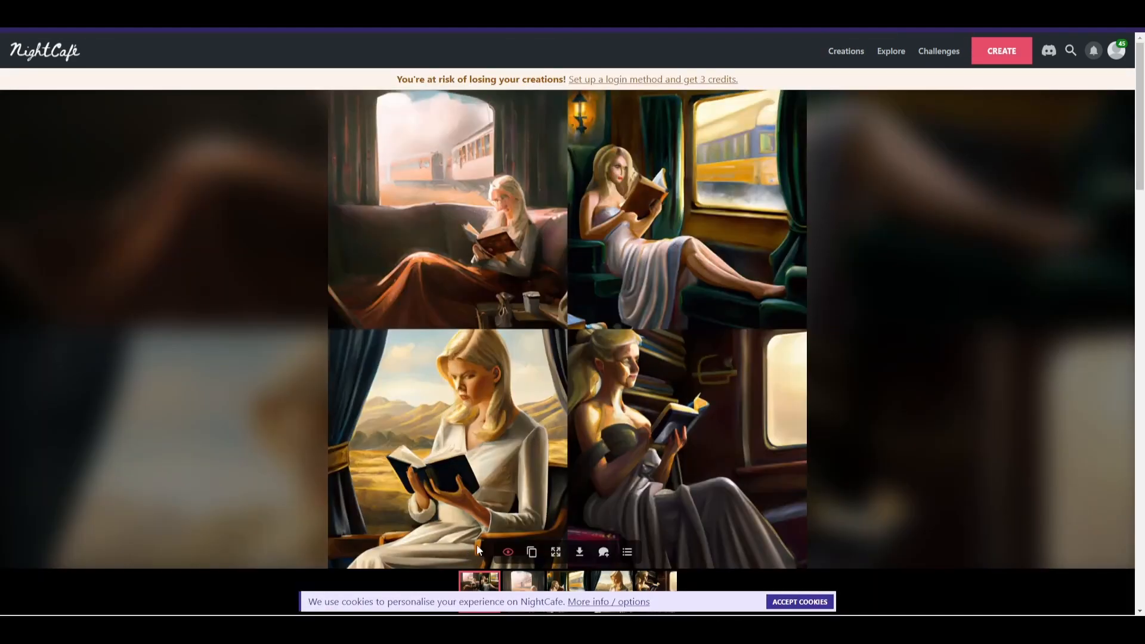
left_click(611, 581)
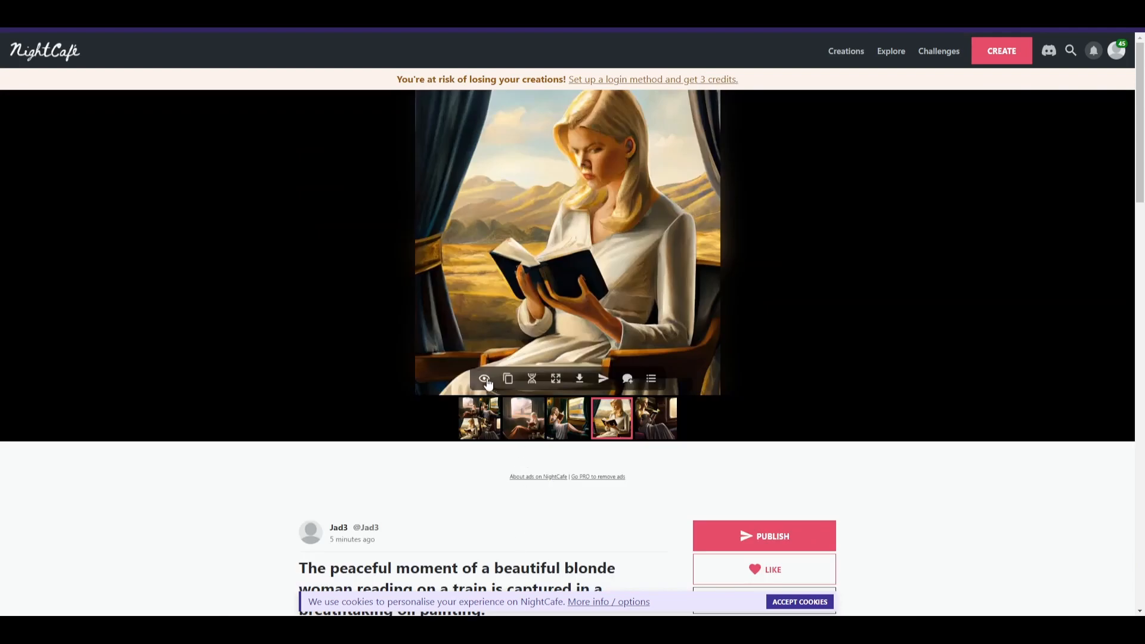
left_click(61, 57)
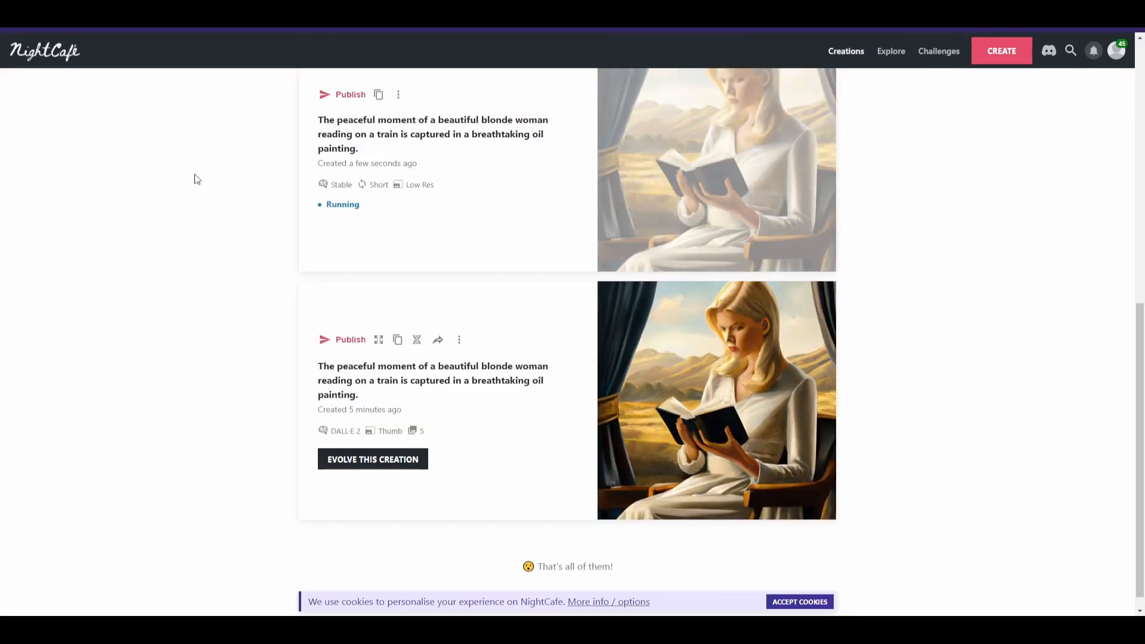
Step: Open the evolved Stable creation and compare its four individual image variations
scroll(822, 288, "up", 2)
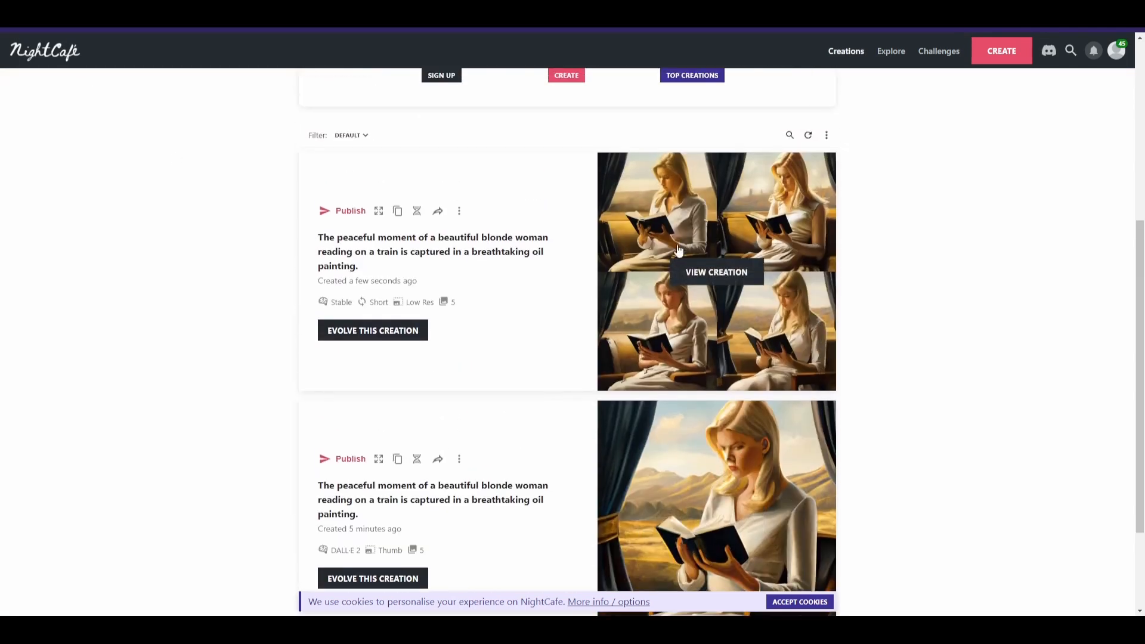
left_click(562, 275)
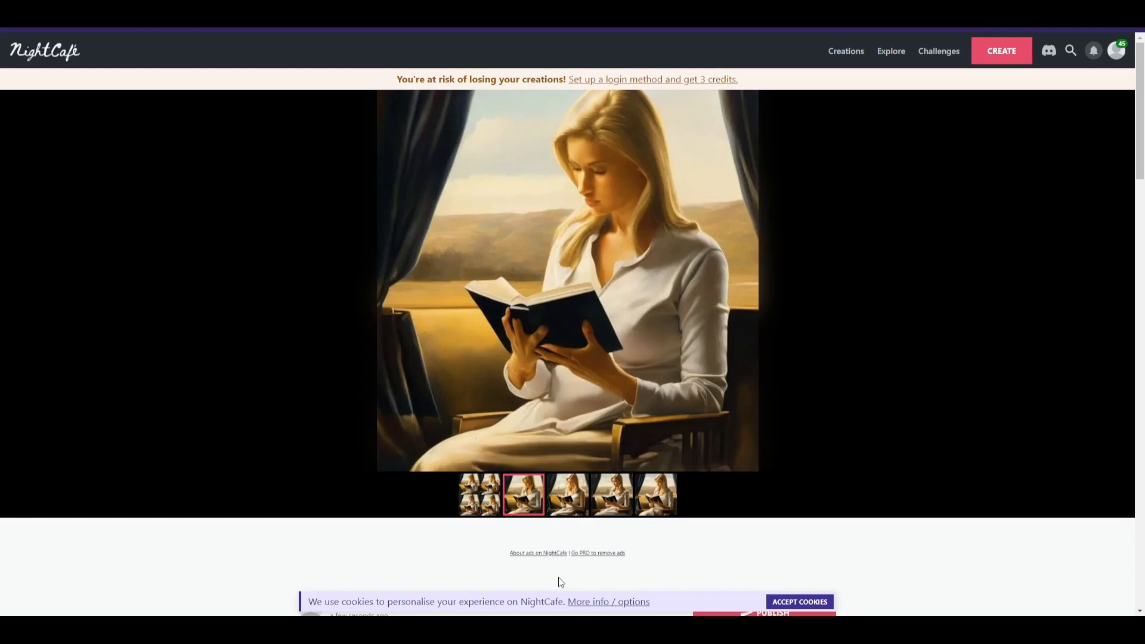
mouse_move(441, 367)
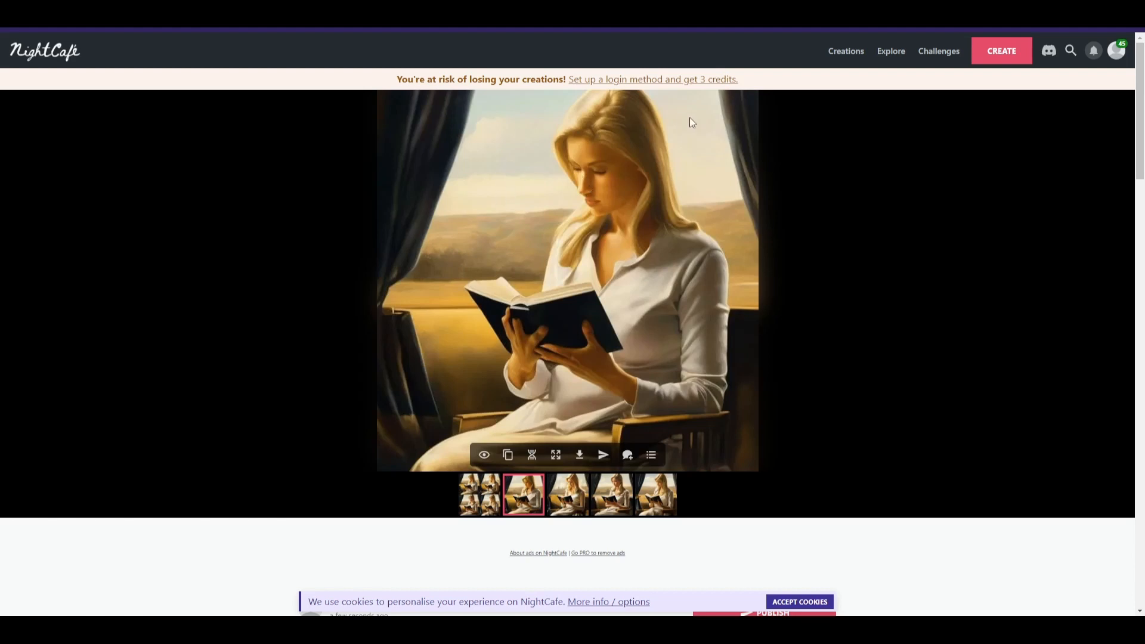
left_click(567, 494)
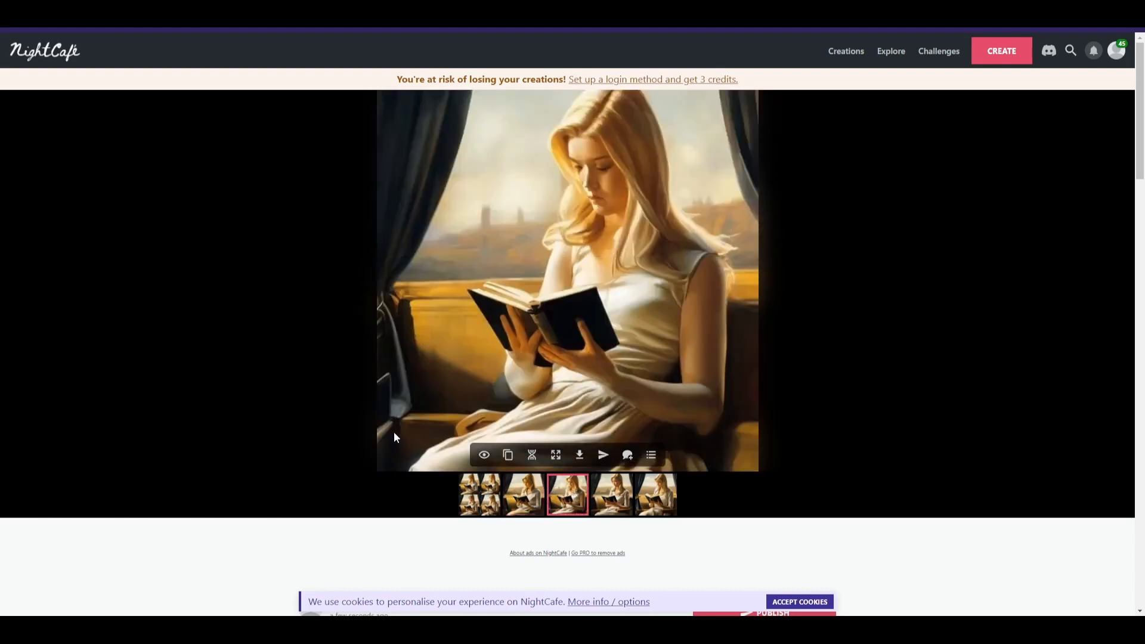
left_click(611, 494)
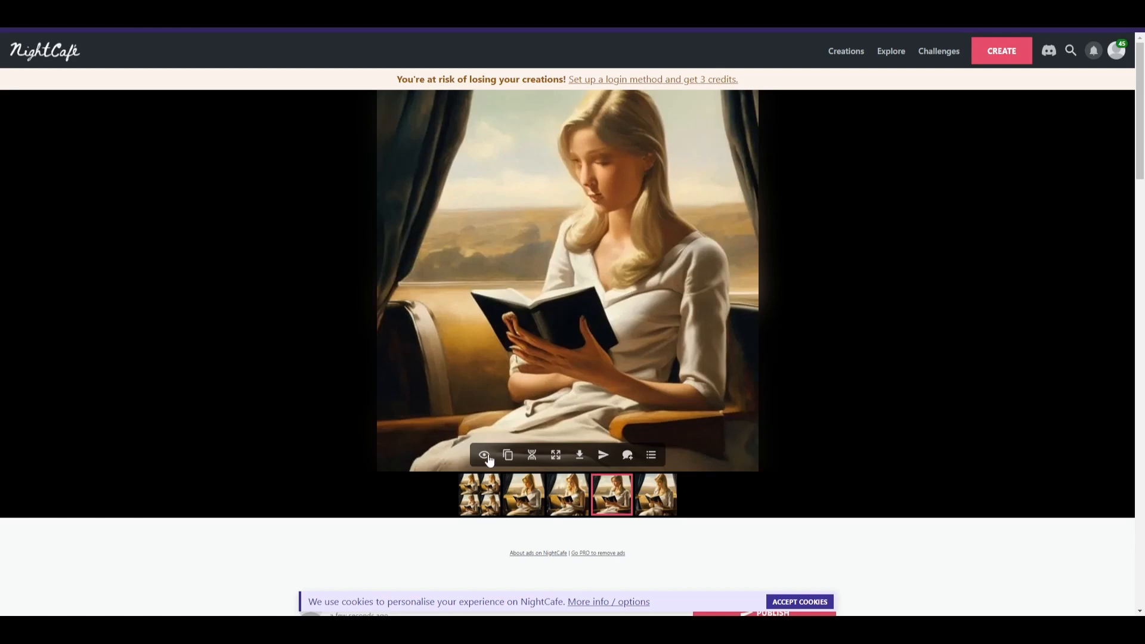
left_click(656, 494)
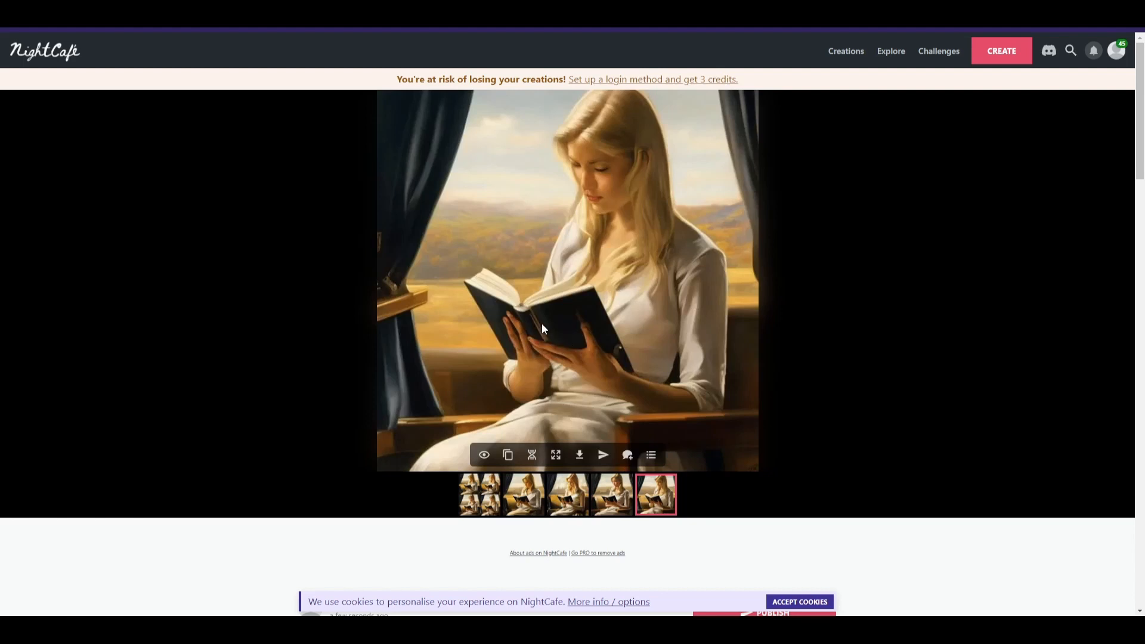
left_click(532, 504)
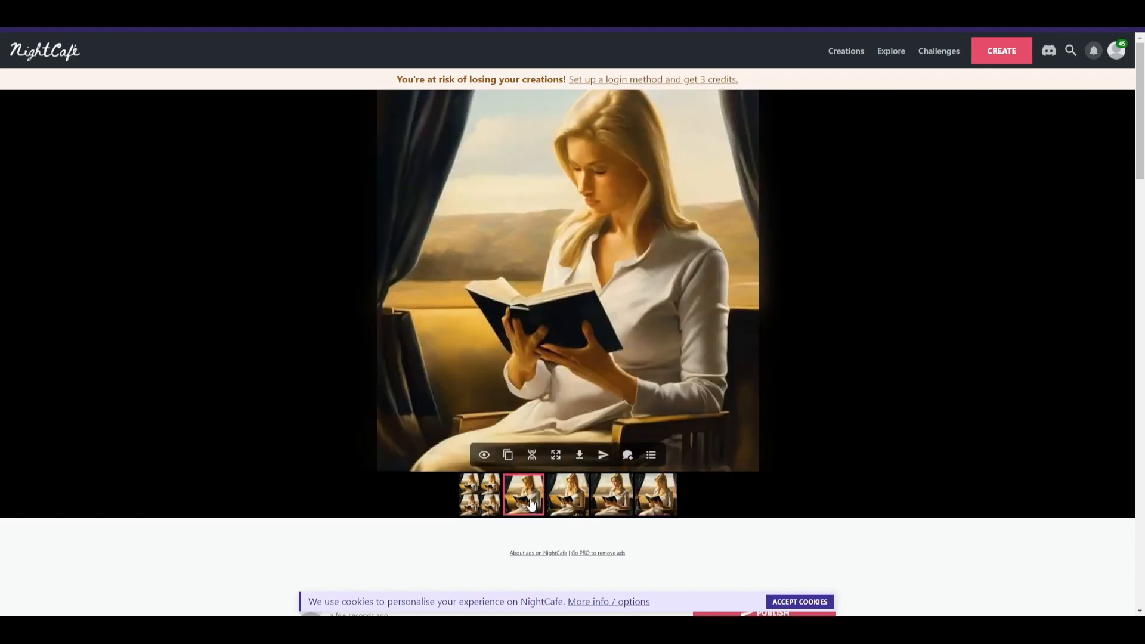
left_click(547, 505)
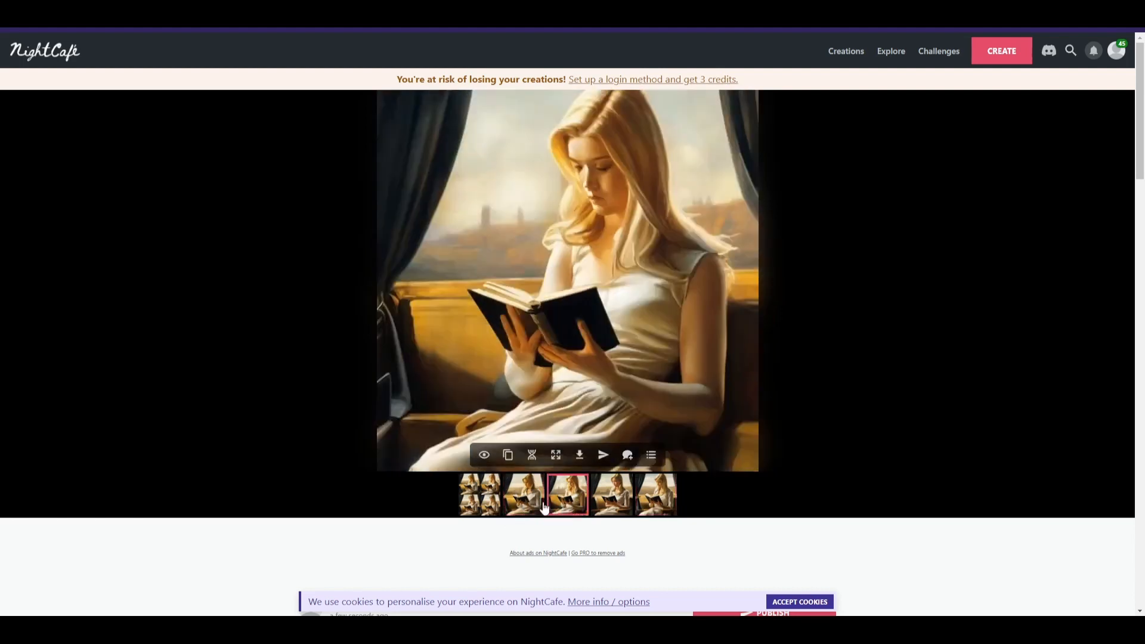
left_click(660, 499)
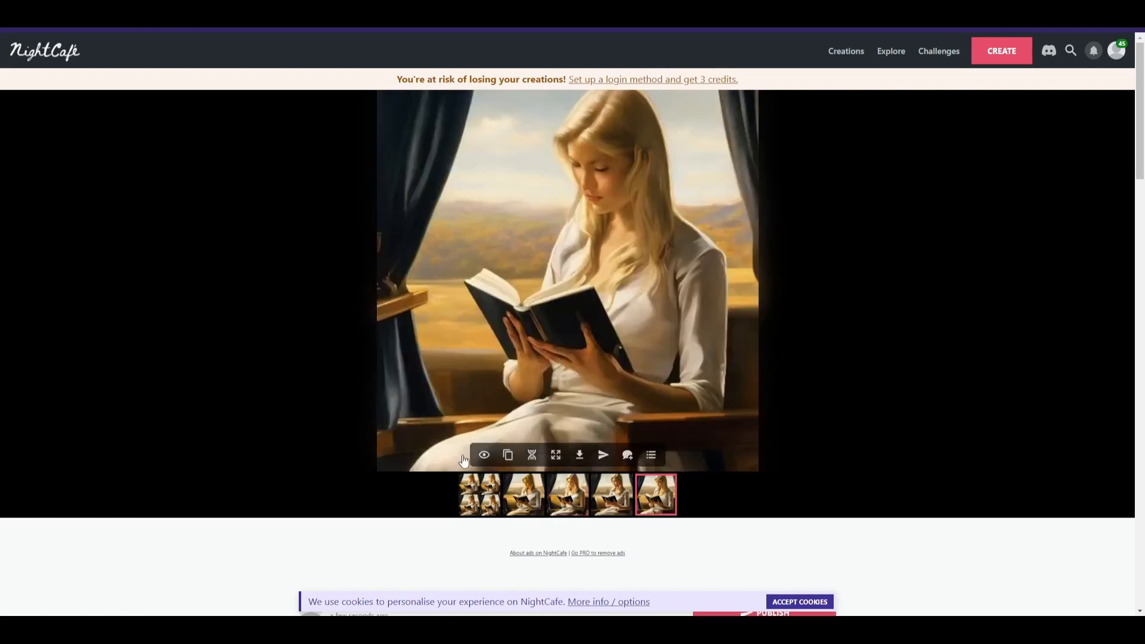
Step: Set the fourth variation as the evolved Stable creation's cover image and check it against the DALL-E 2 original in the creations list
left_click(483, 457)
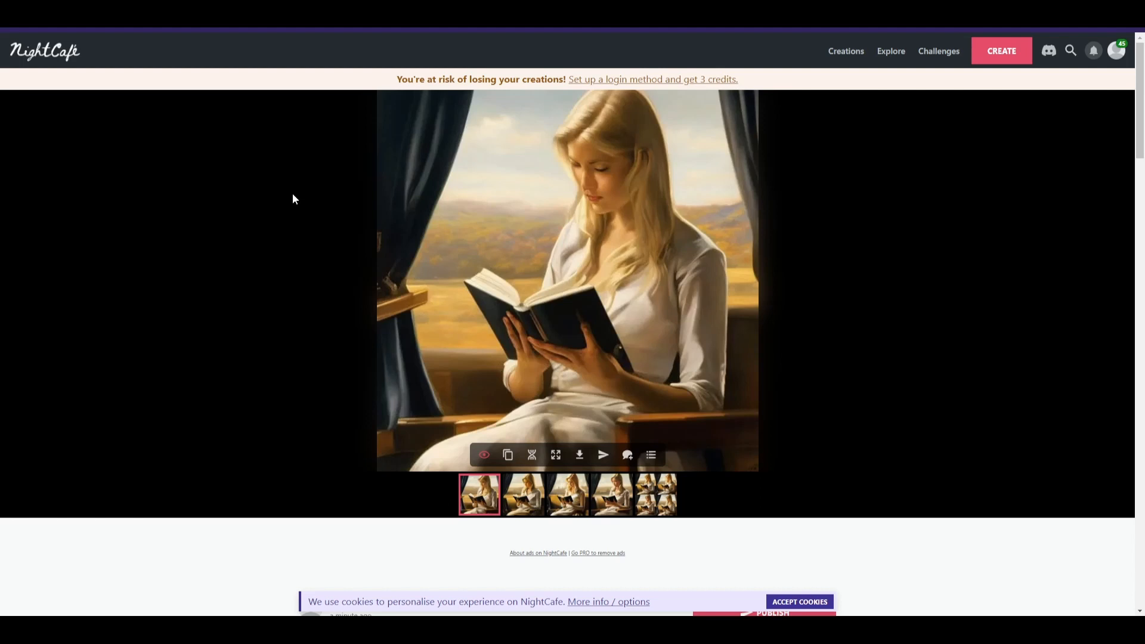
left_click(341, 203)
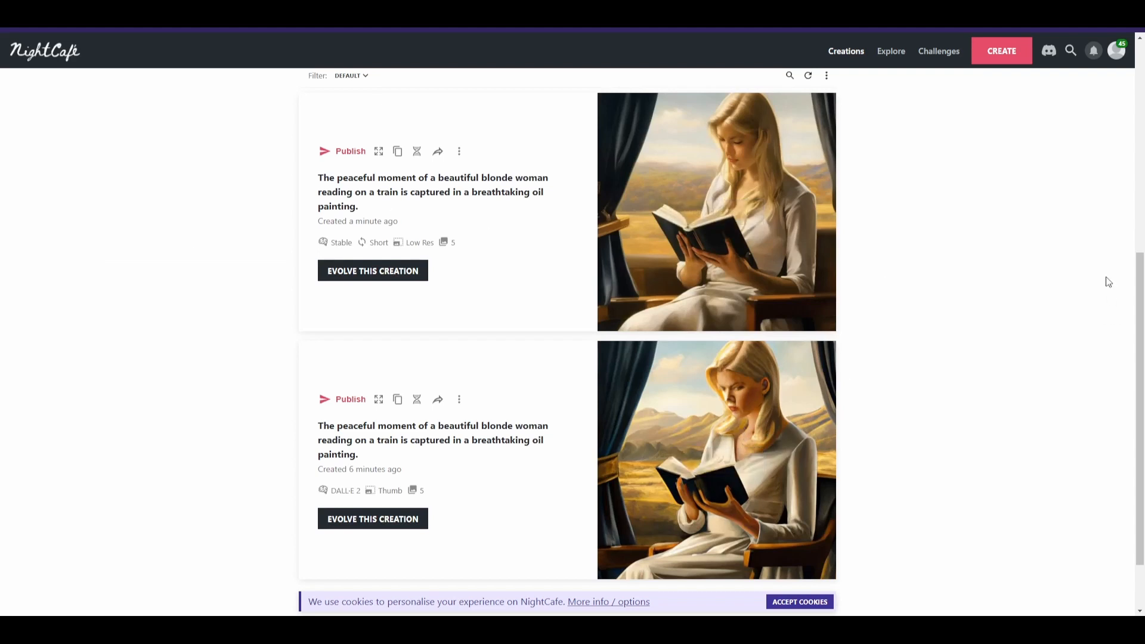
left_click(778, 160)
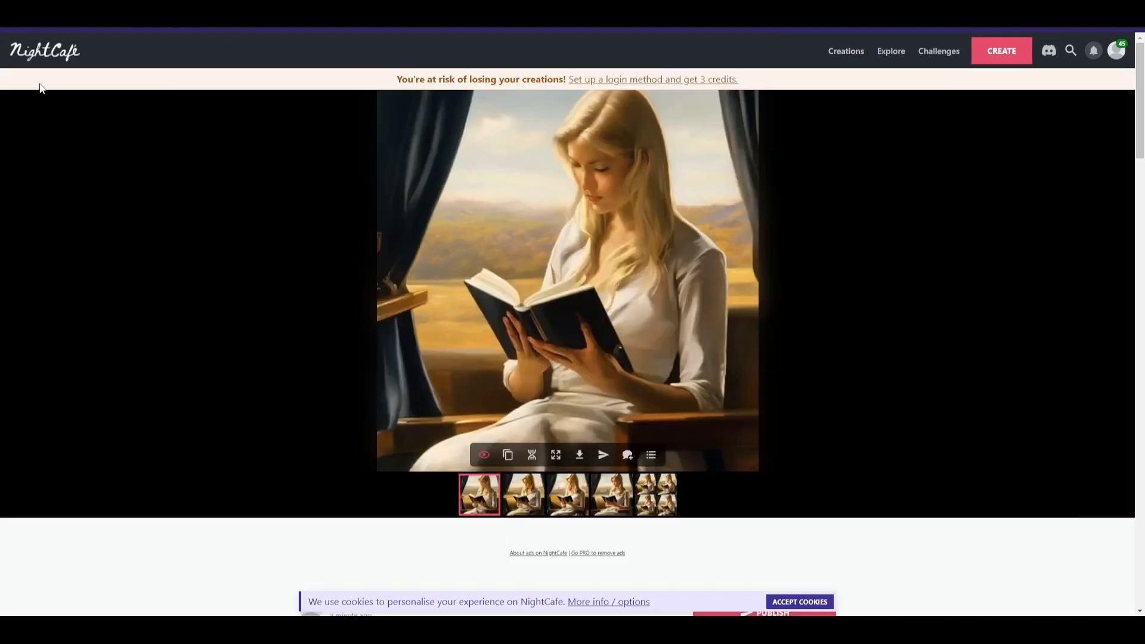
left_click(53, 57)
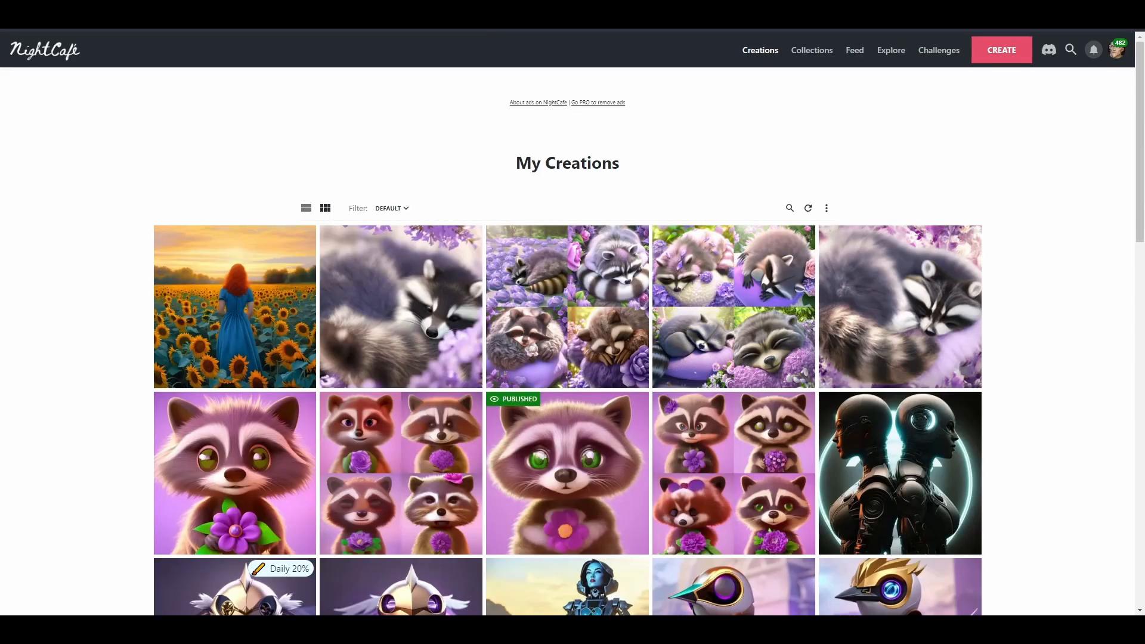
Step: Open the NightCafe Studio page at creator.nightcafe.studio/studio
type("st")
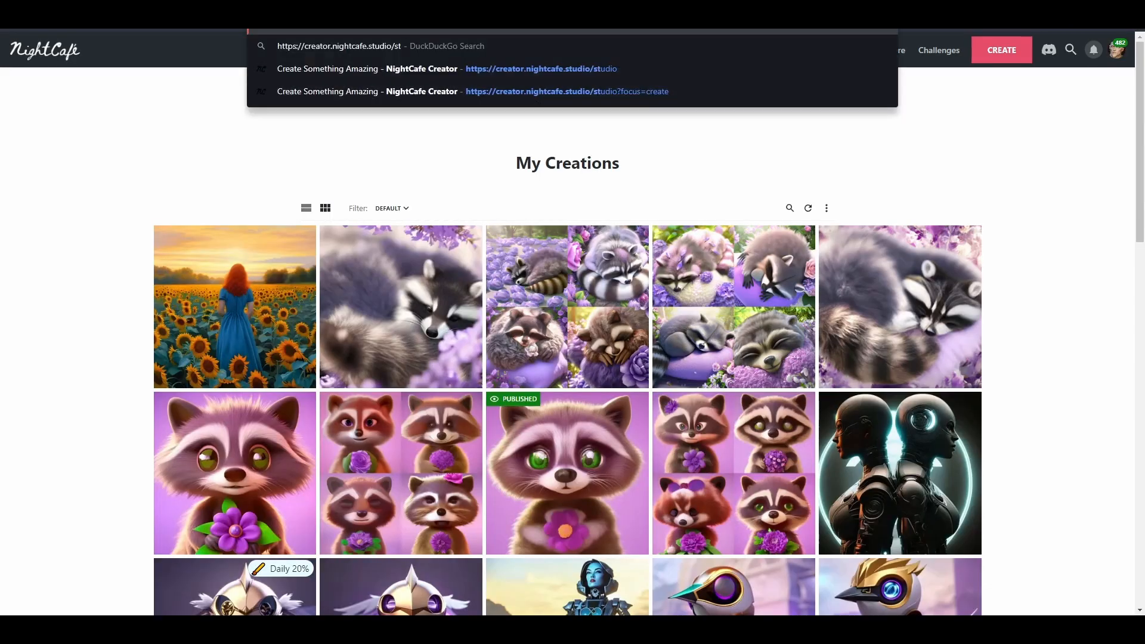
type("udio")
key("Return")
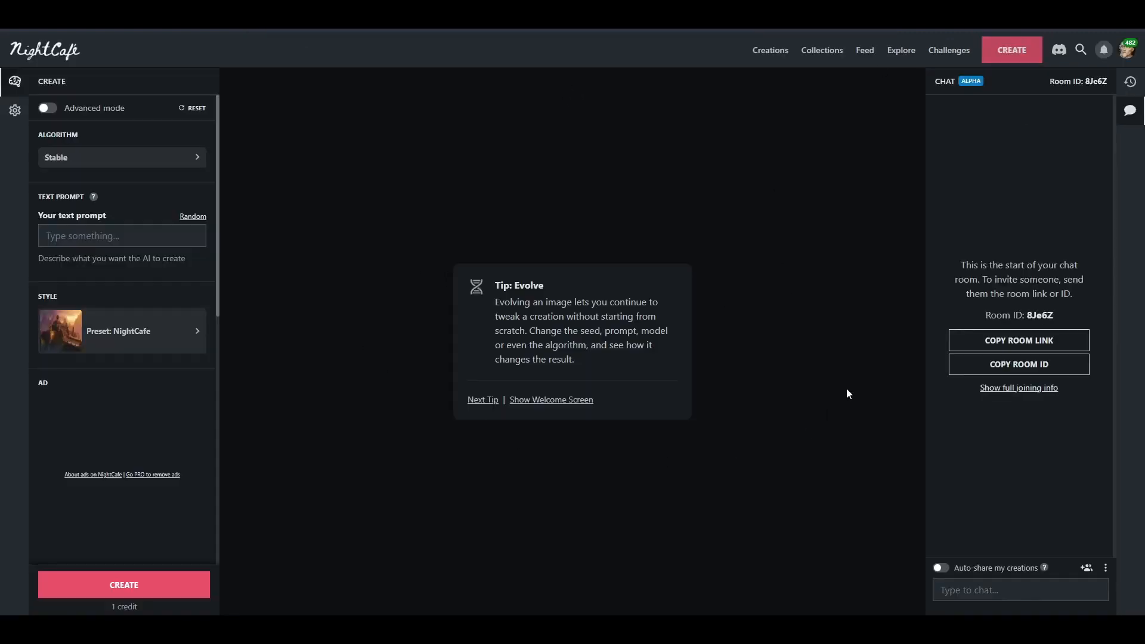
Step: Show the Studio welcome screen and look through the messages and shared creations in the room chat
left_click(560, 400)
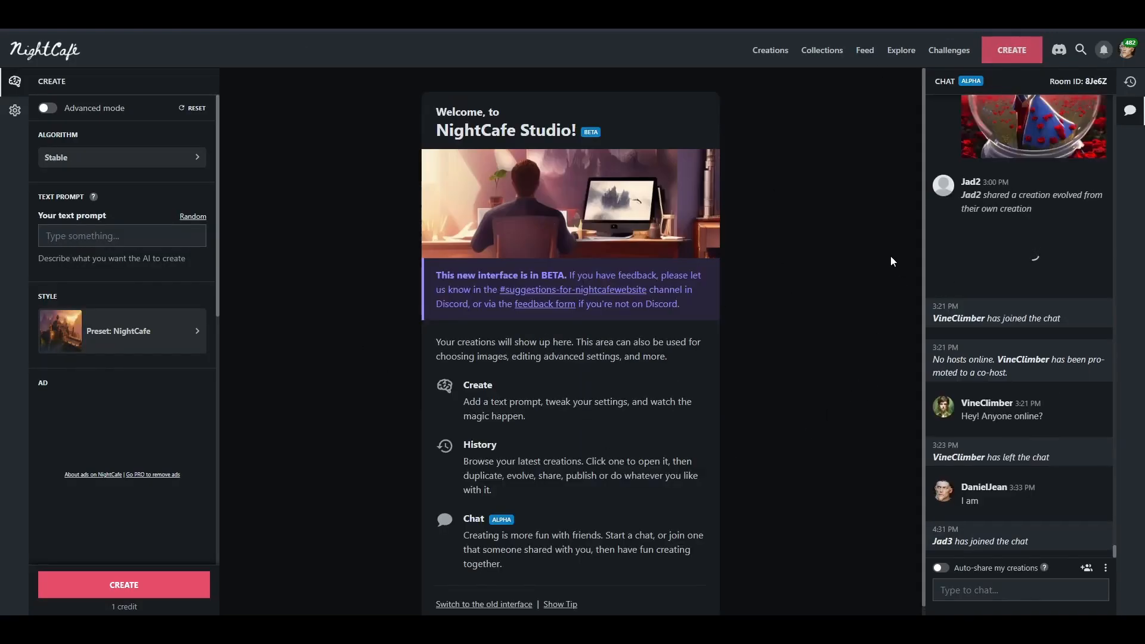
scroll(1023, 385, "up", 8)
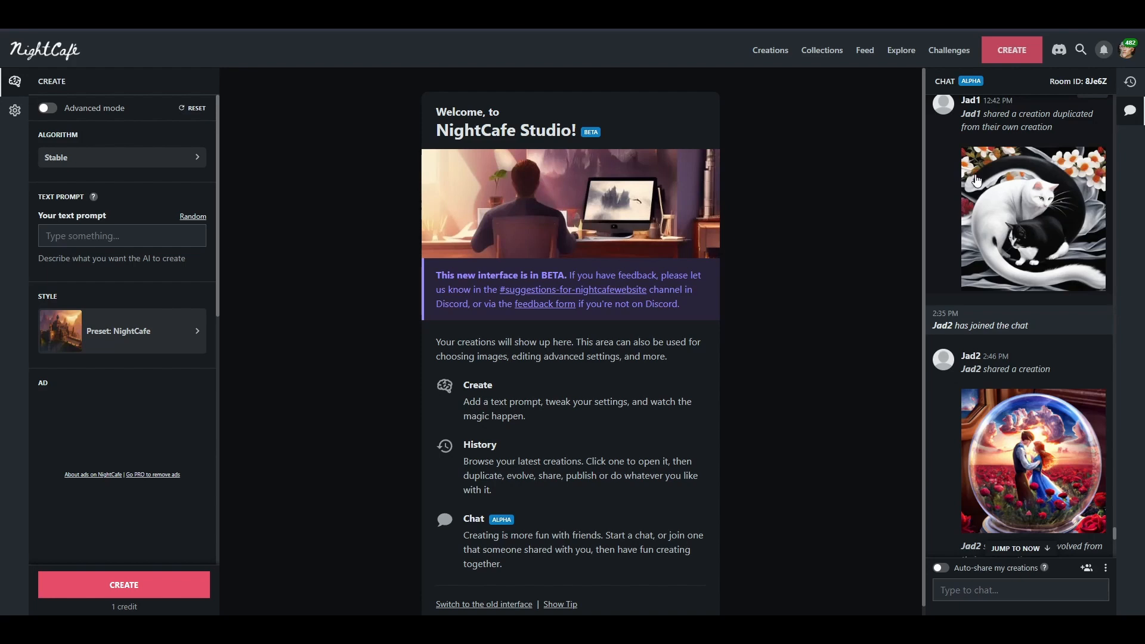
scroll(1014, 239, "down", 6)
Step: Open the raccoon creation with the large purple flower from My Creations and review its creation settings
scroll(816, 424, "down", 1)
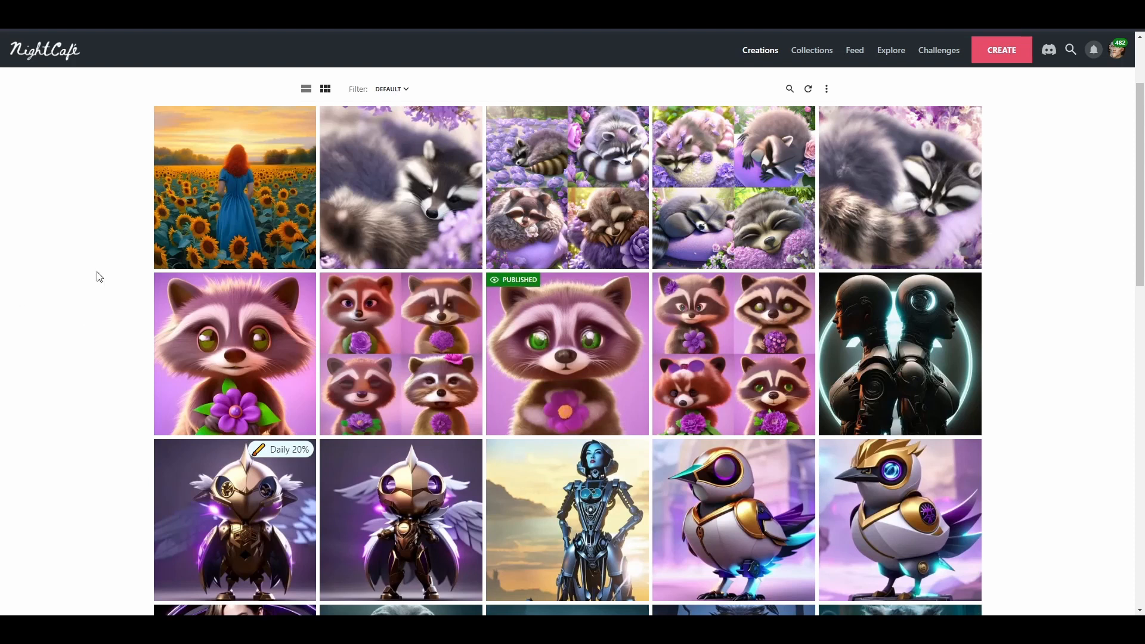
left_click(229, 316)
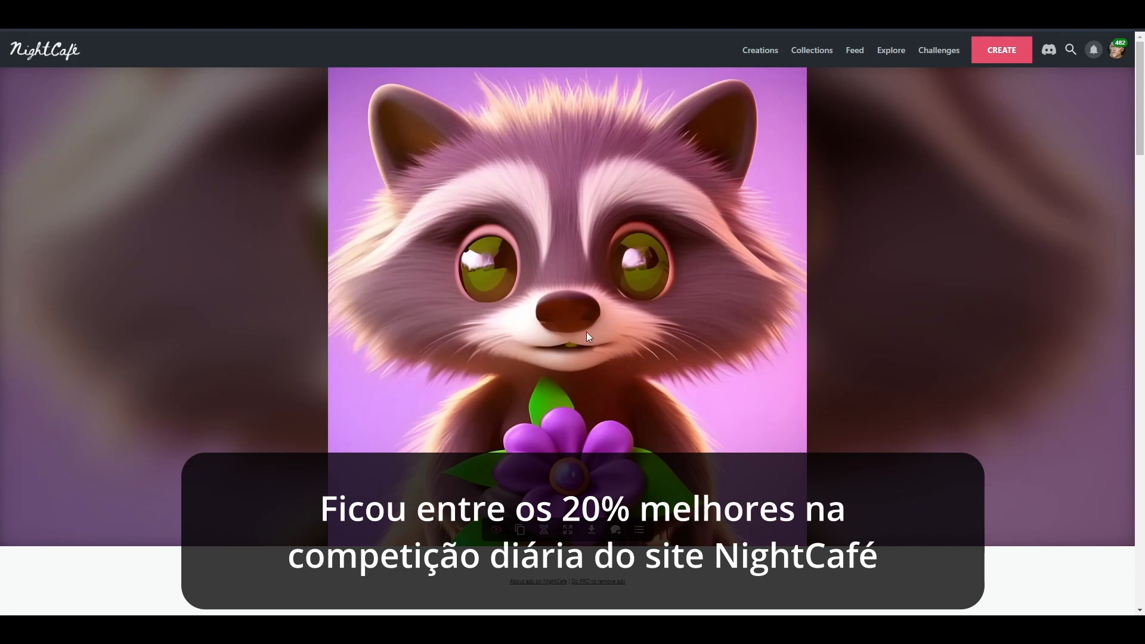
scroll(585, 331, "down", 15)
scroll(783, 422, "up", 3)
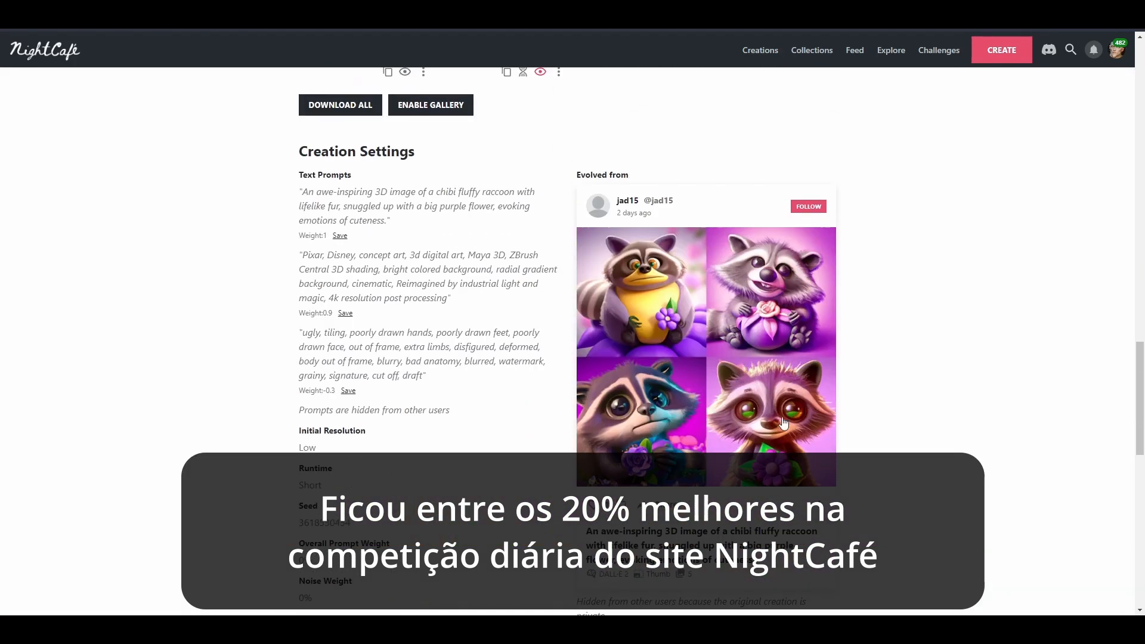
Step: View the creation the raccoon was evolved from, compare it with the evolved raccoon, and return to My Creations
left_click(783, 422)
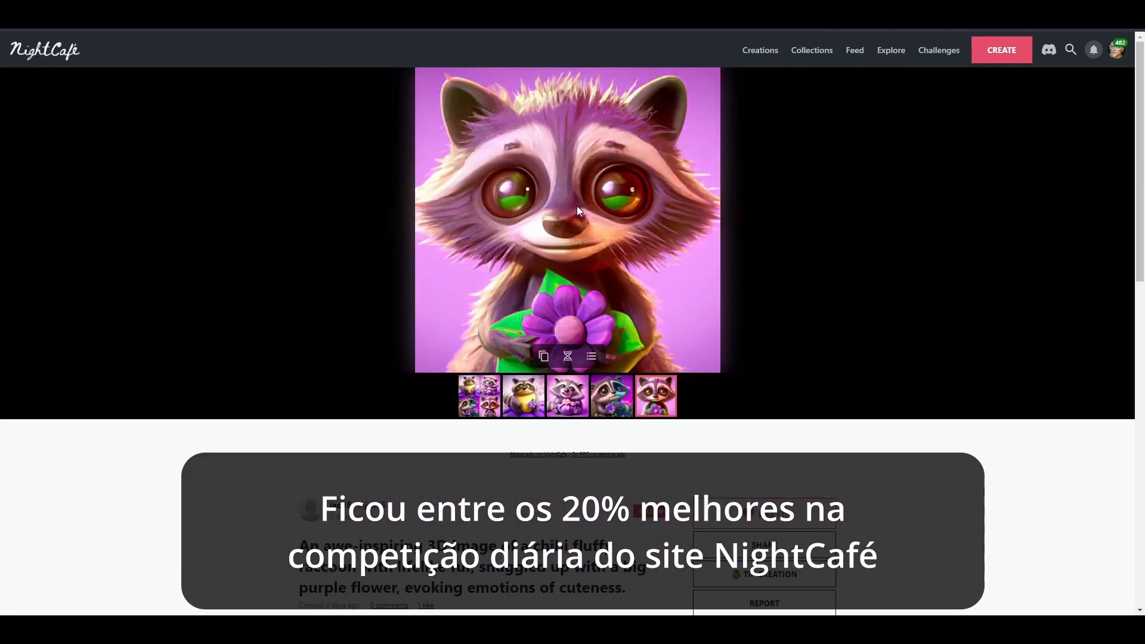
left_click(24, 53)
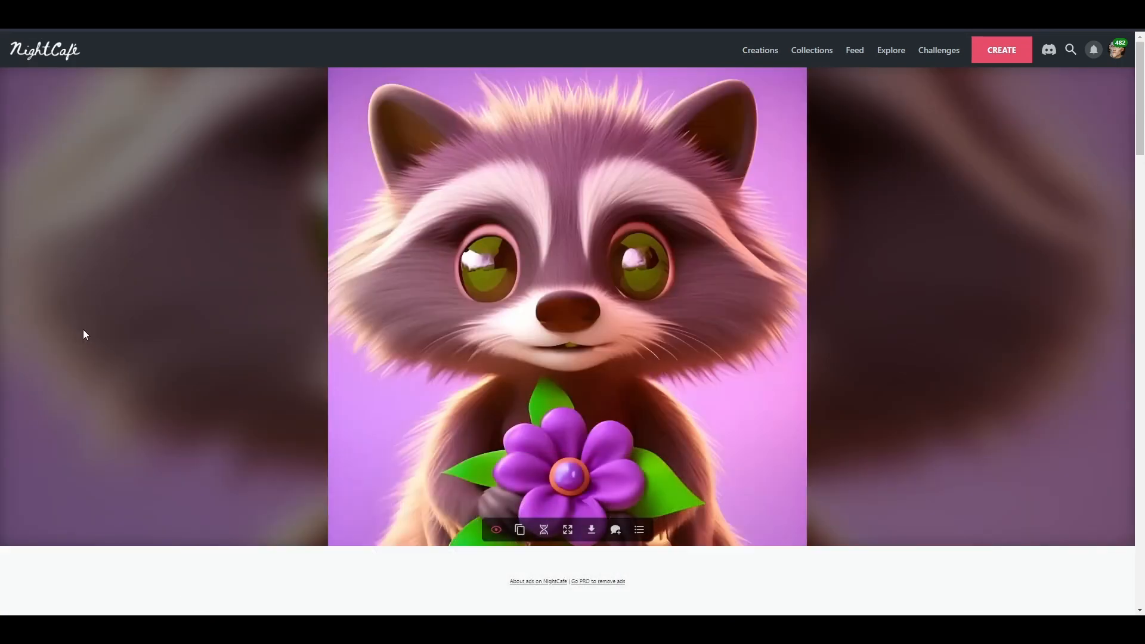
left_click(50, 55)
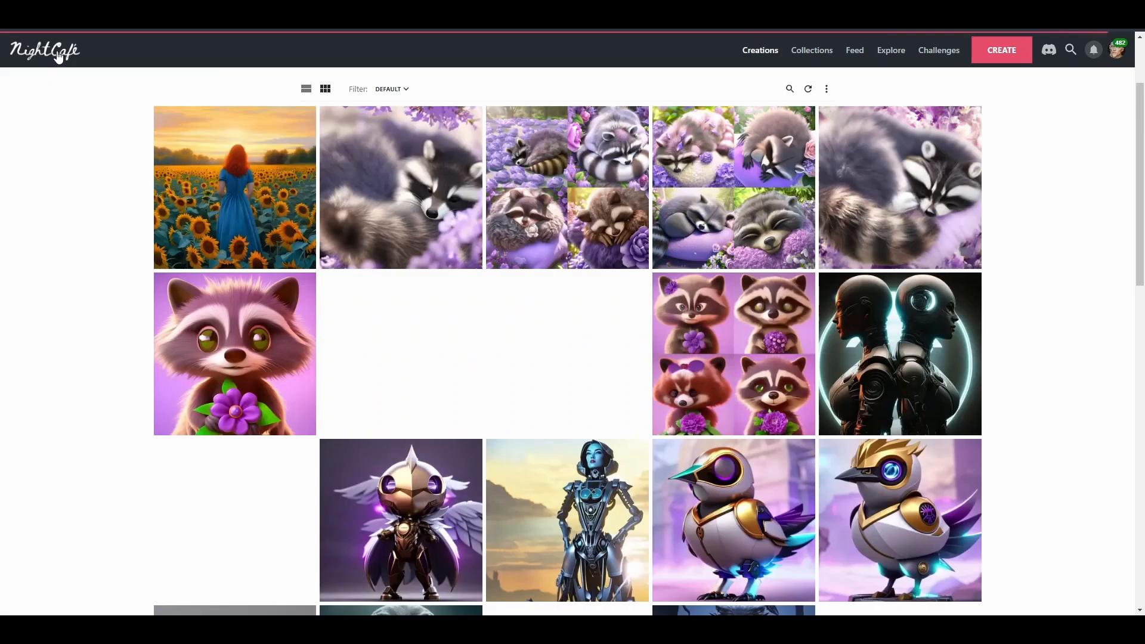
left_click(190, 303)
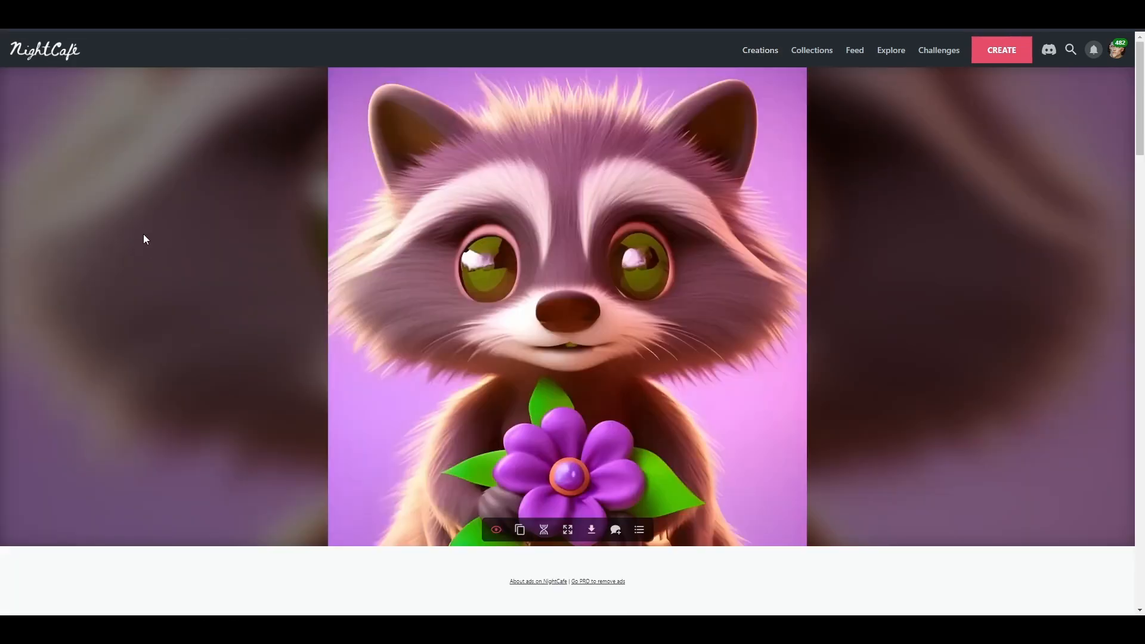
left_click(57, 56)
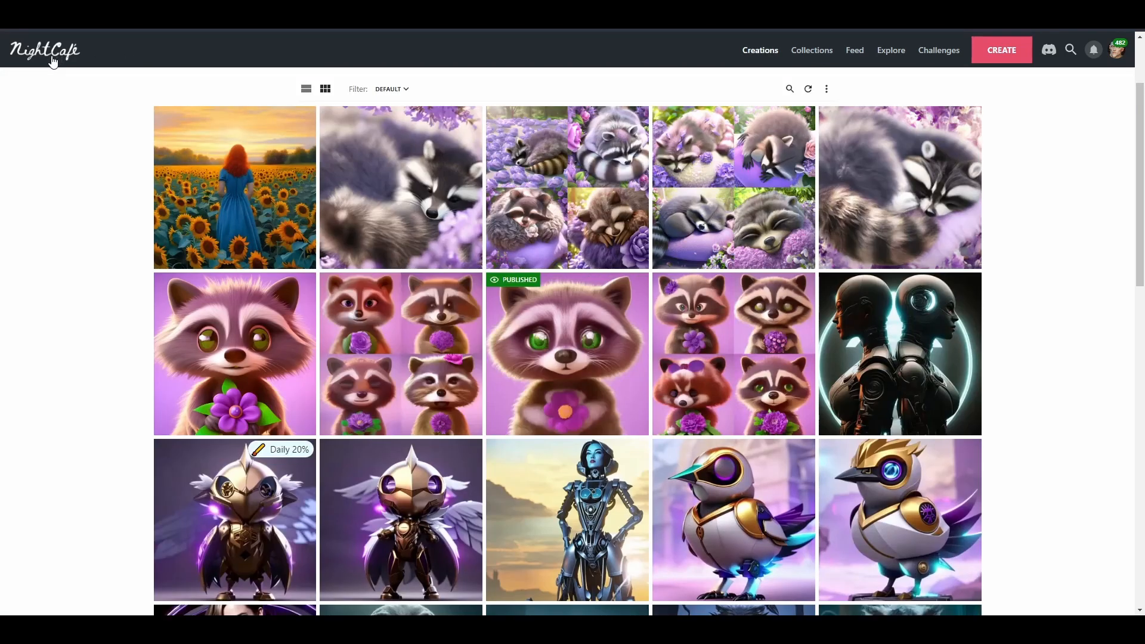
Step: Open the red-haired woman in the sunflower field, examine its start image and creation settings, and return to My Creations
left_click(215, 133)
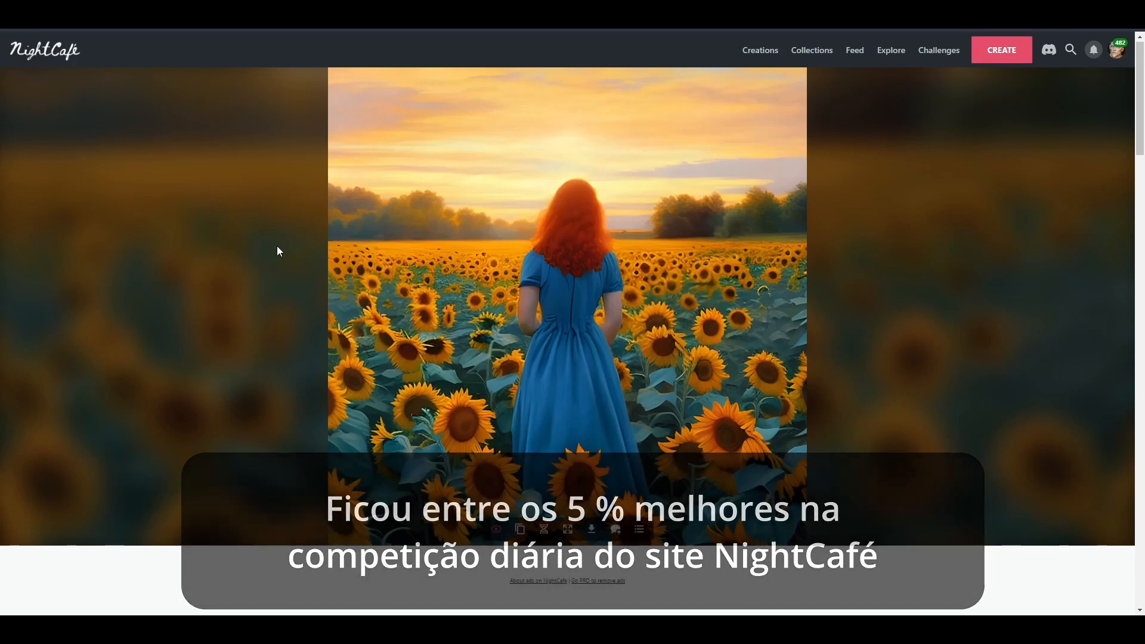
scroll(277, 245, "down", 15)
scroll(654, 285, "down", 5)
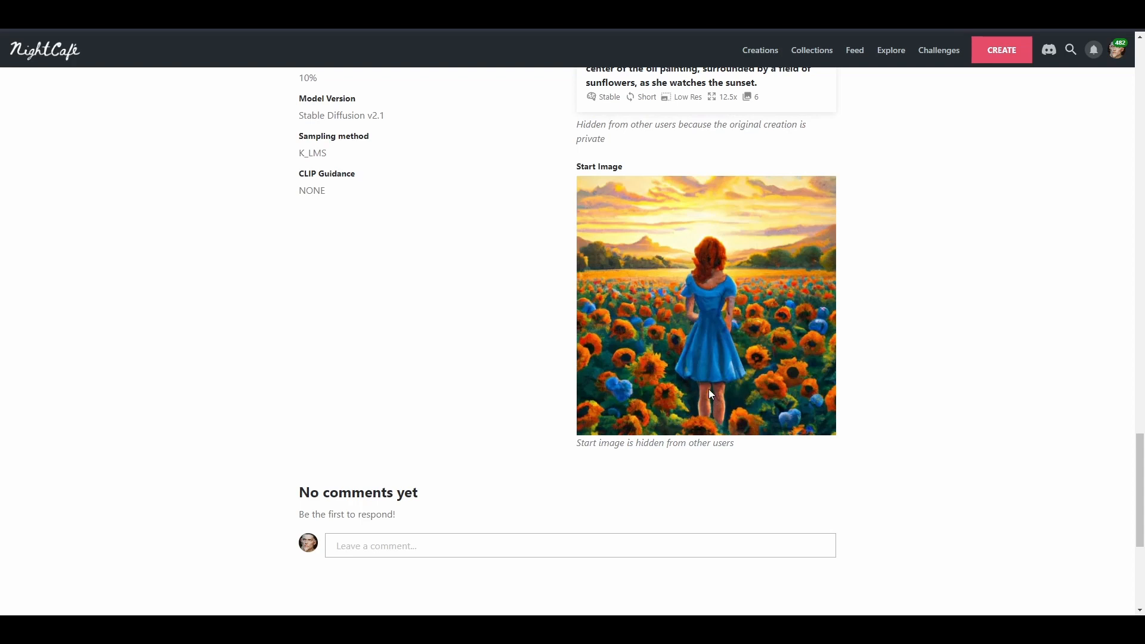
scroll(674, 322, "up", 7)
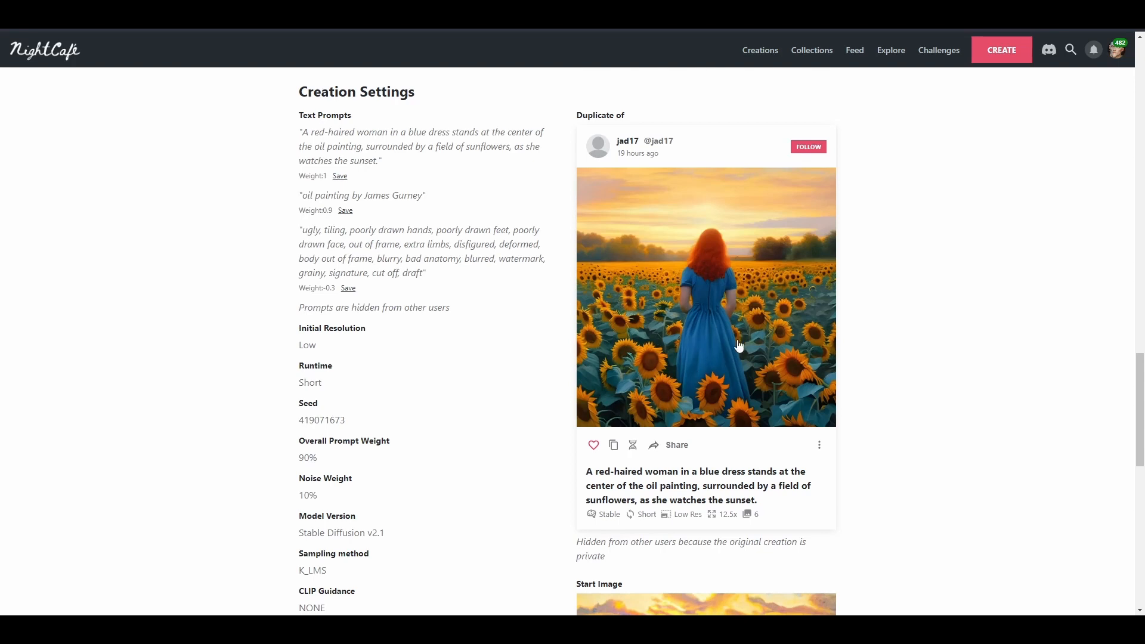
left_click(62, 53)
scroll(343, 292, "down", 1)
scroll(292, 381, "down", 2)
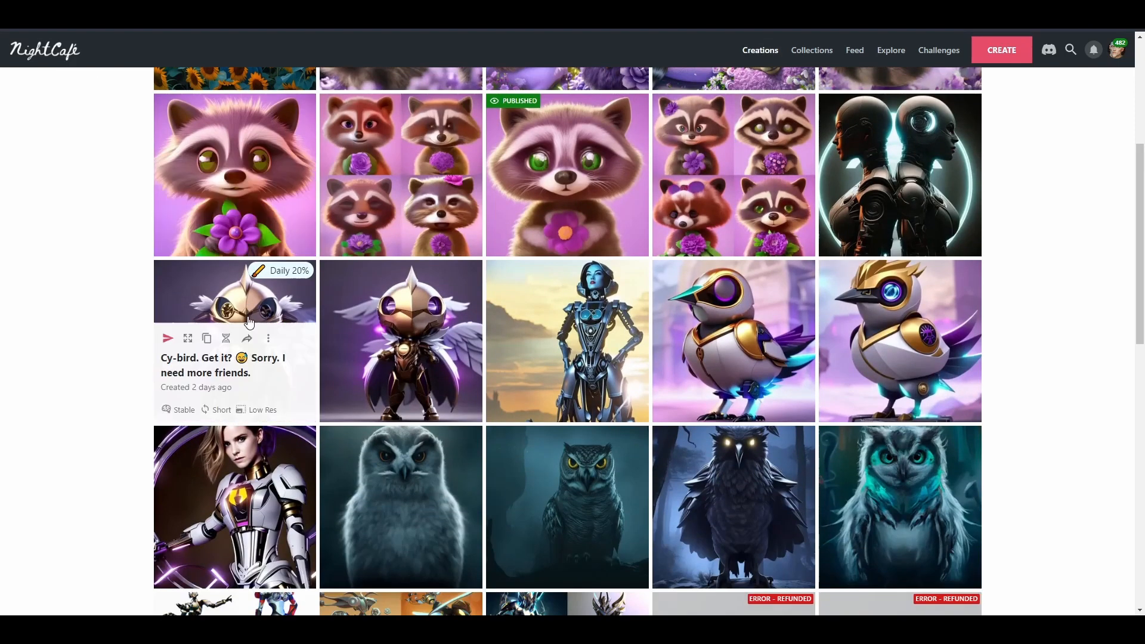
scroll(281, 306, "up", 5)
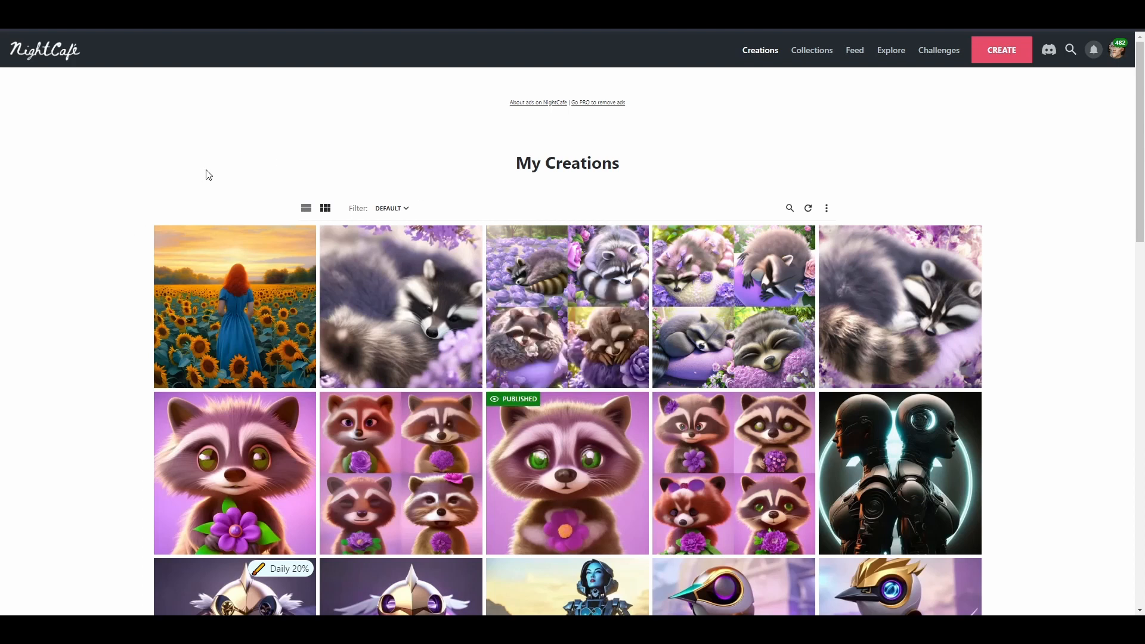
scroll(78, 192, "down", 2)
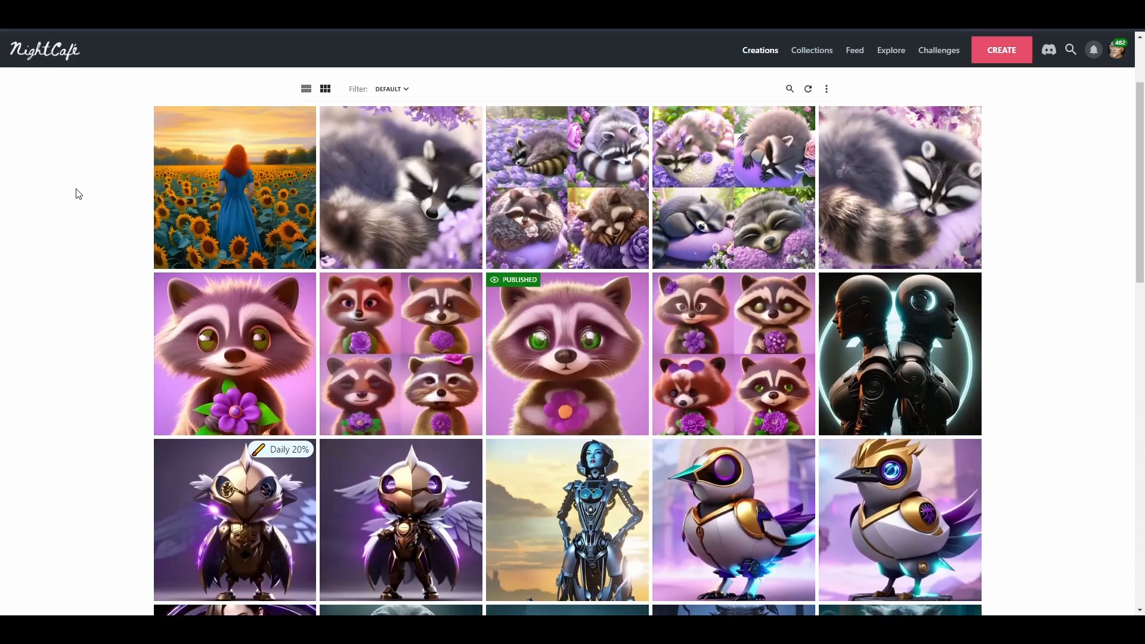